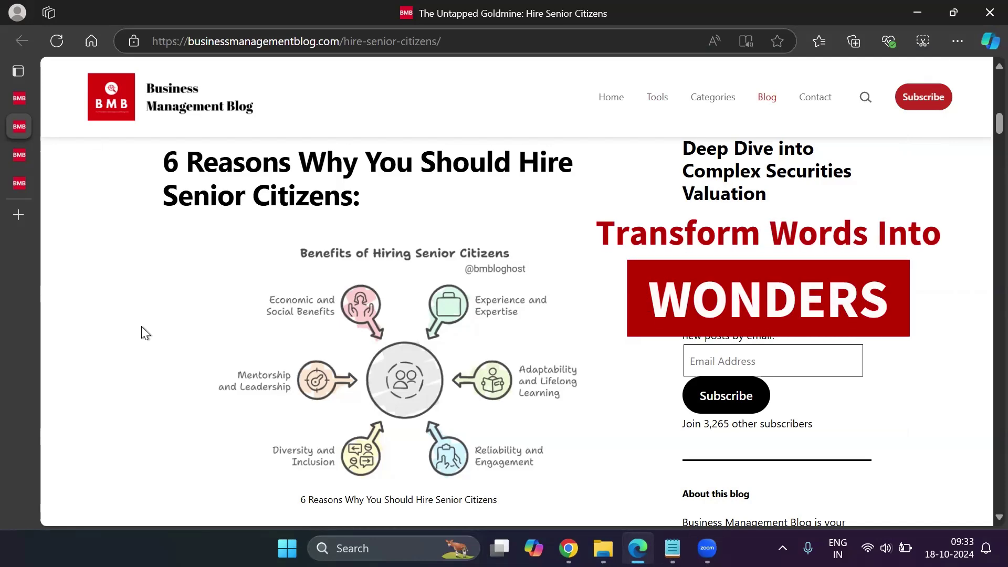
Read through the current article, then switch to the '3 Proven Strategies to Boost Productivity' article
scroll(140, 354, "down", 1)
scroll(140, 354, "up", 1)
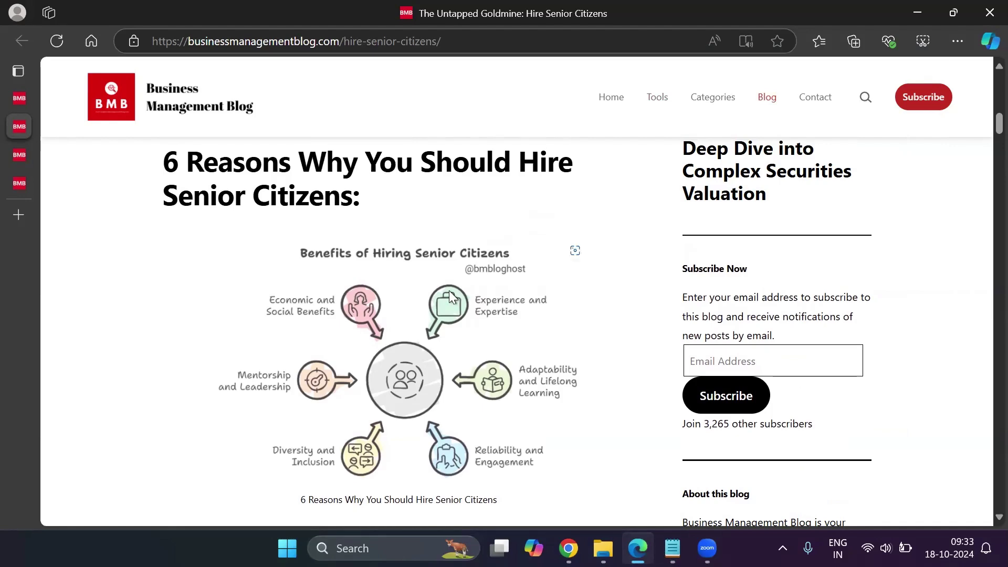
scroll(450, 292, "up", 4)
scroll(449, 292, "up", 9)
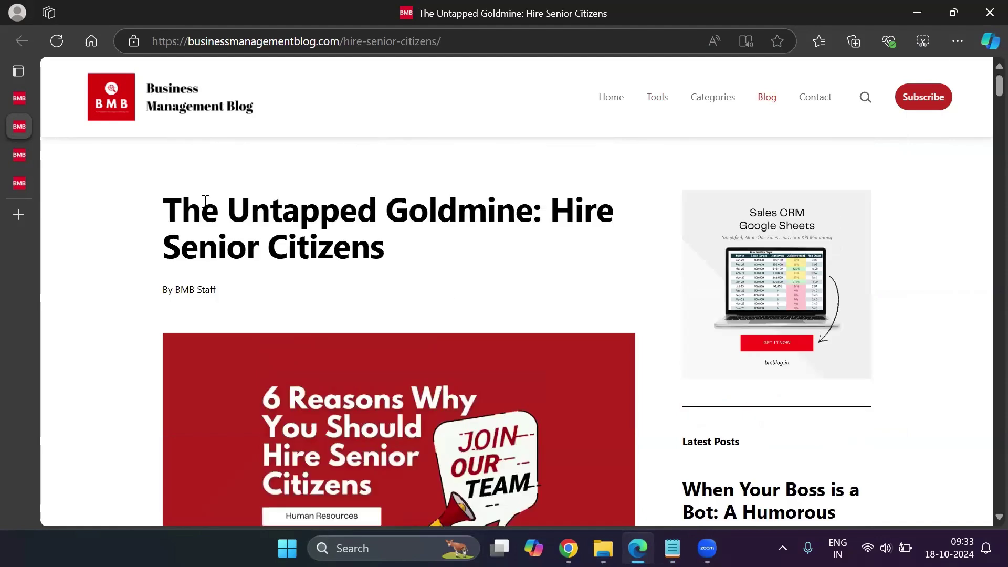
scroll(562, 244, "down", 6)
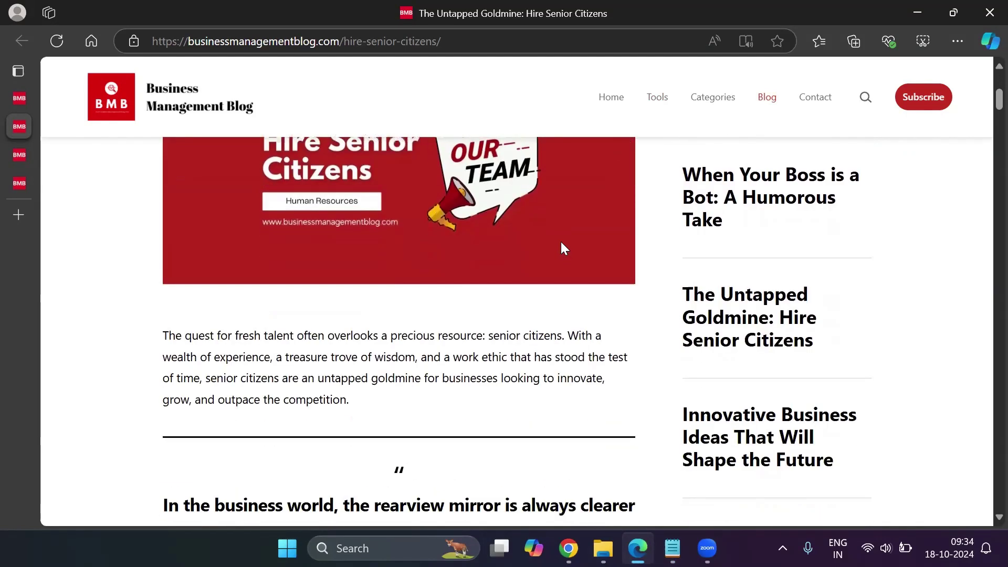
scroll(561, 242, "down", 10)
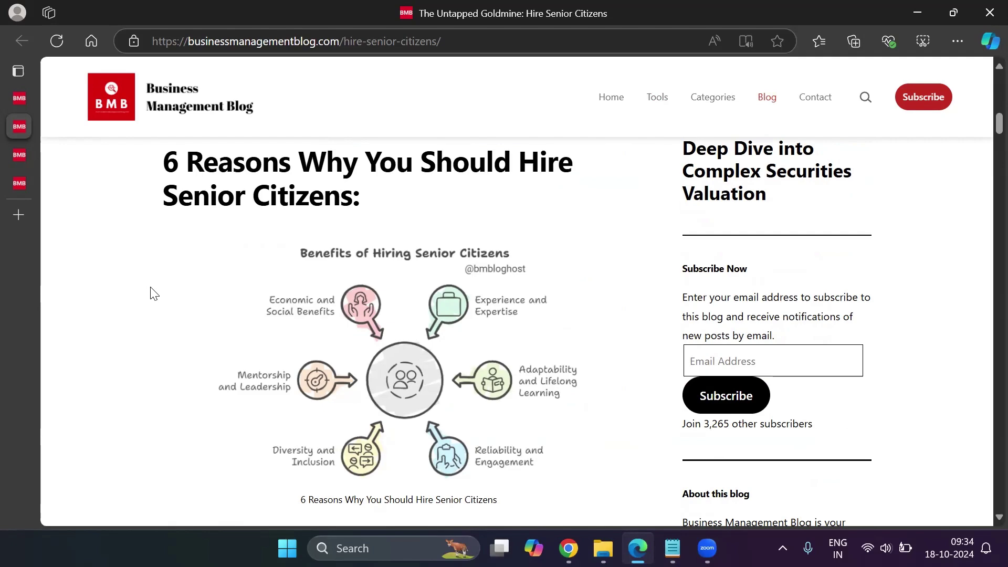
scroll(577, 250, "down", 3)
scroll(502, 322, "up", 2)
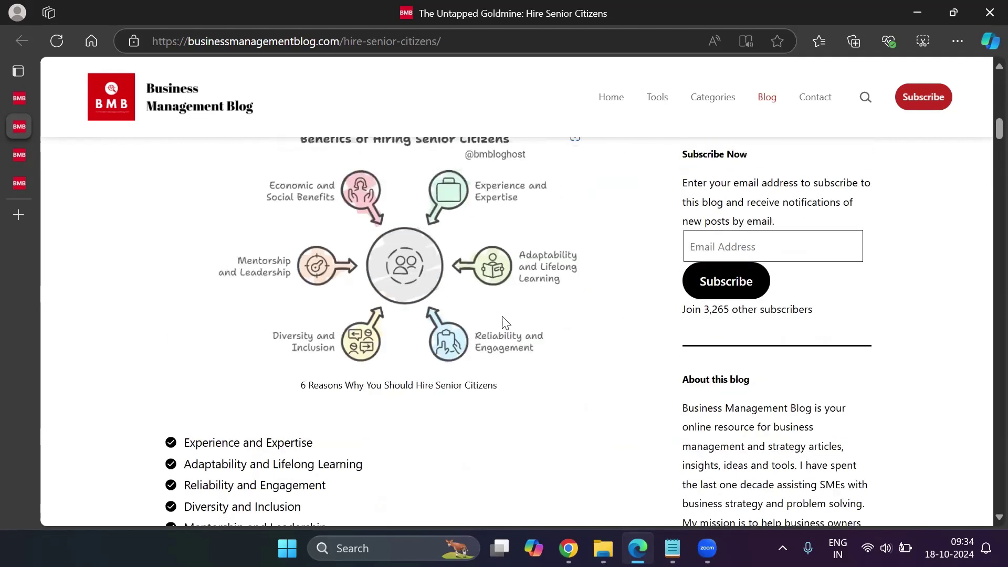
scroll(387, 434, "down", 3)
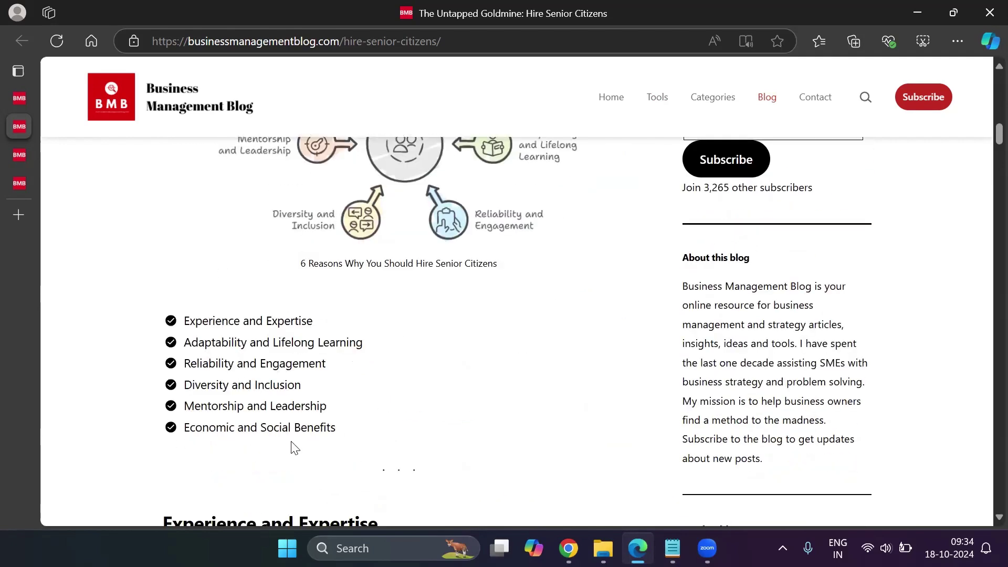
scroll(492, 413, "up", 3)
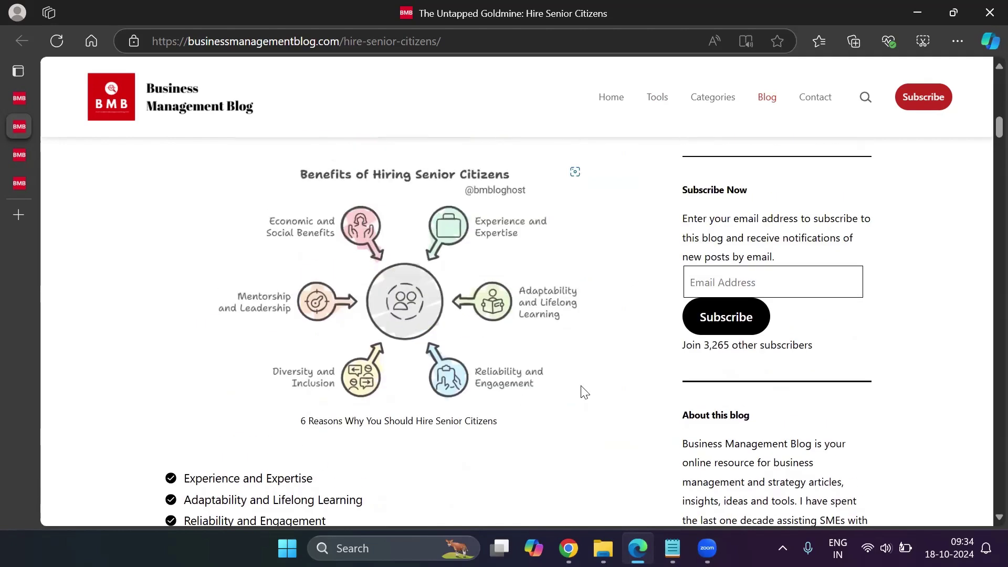
scroll(585, 391, "up", 2)
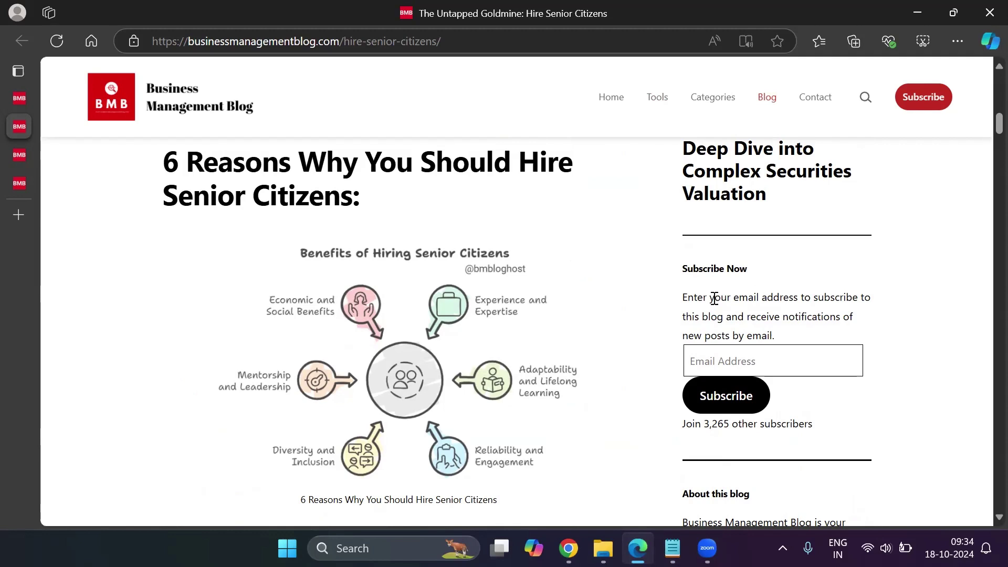
scroll(638, 336, "down", 2)
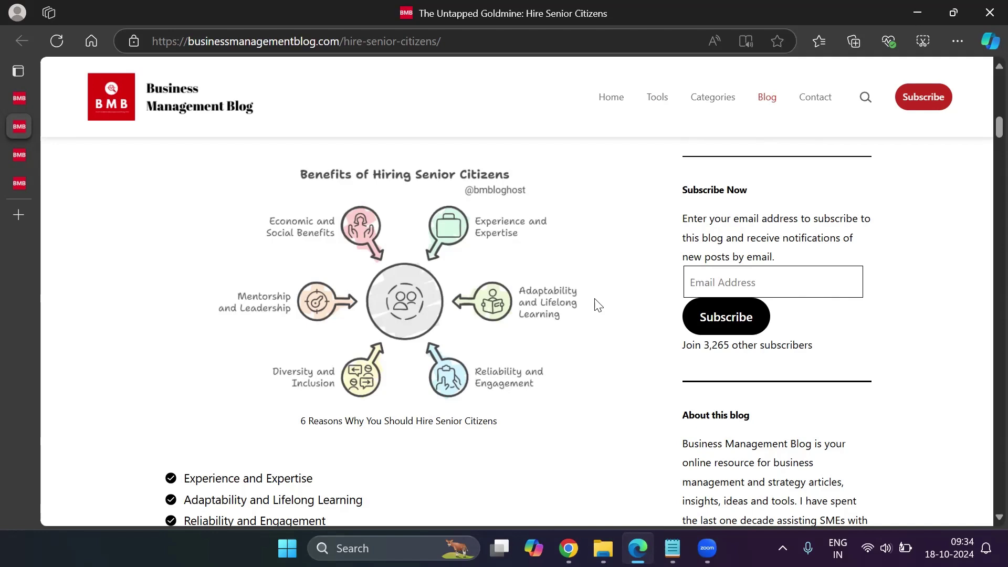
left_click(25, 104)
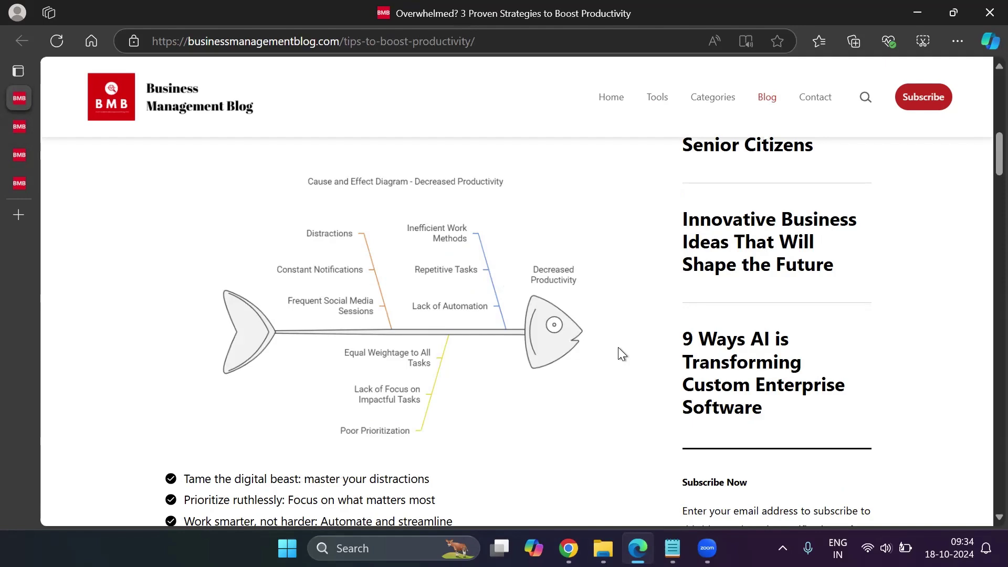
Scroll the Test Your Business Idea article to its 7 Tips section, then switch to the Napkin.ai create page
left_click(16, 157)
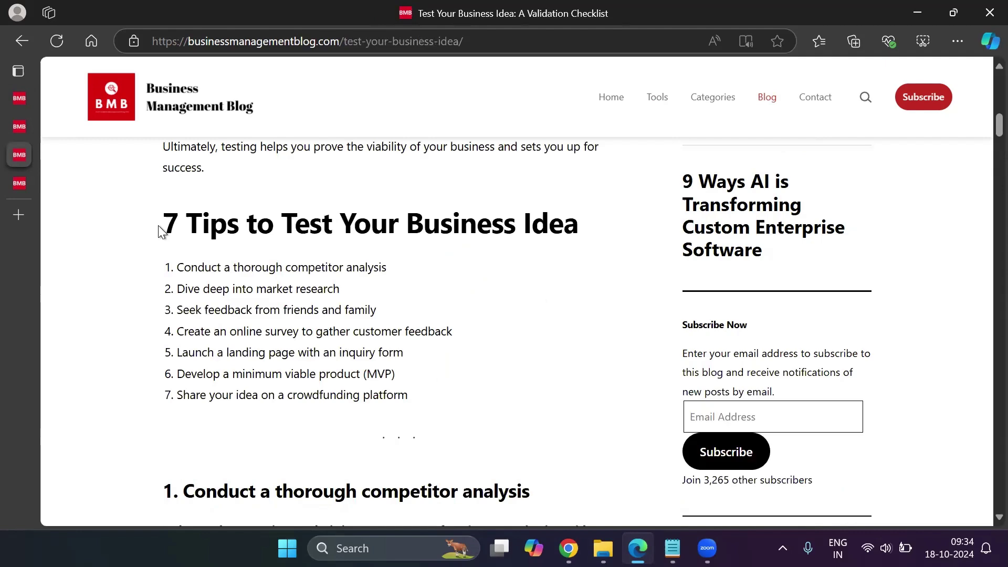
scroll(565, 330, "up", 12)
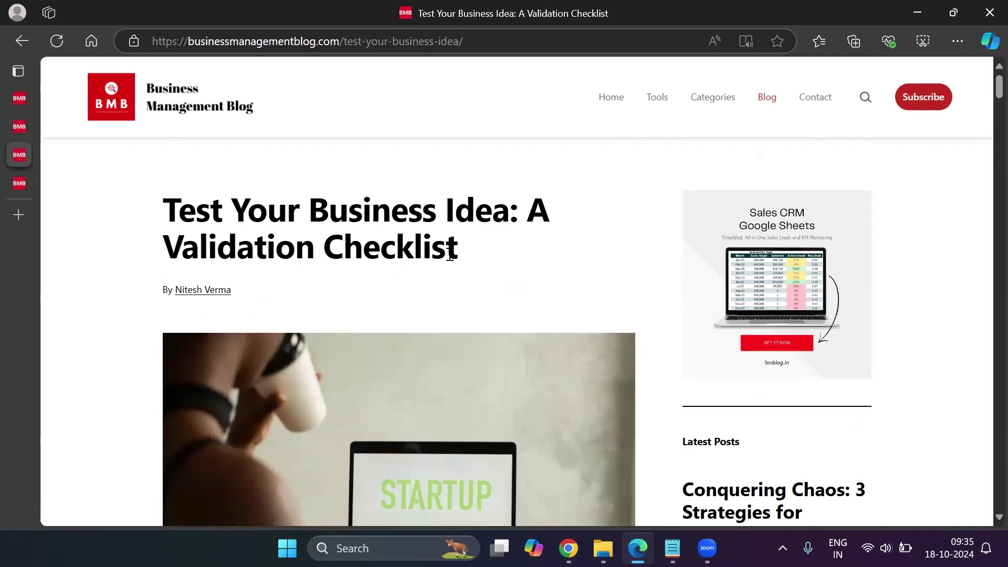
scroll(630, 258, "down", 12)
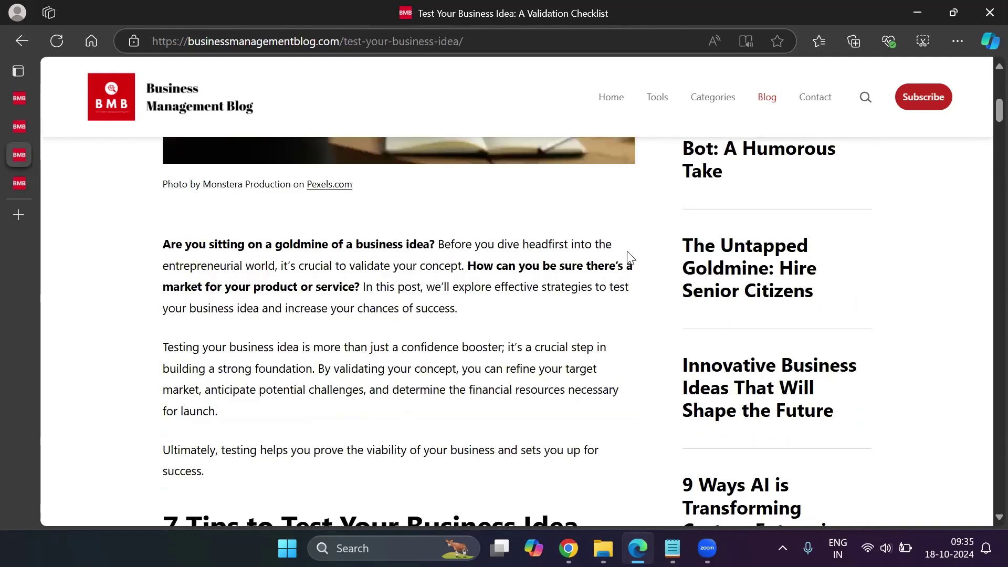
scroll(167, 223, "down", 1)
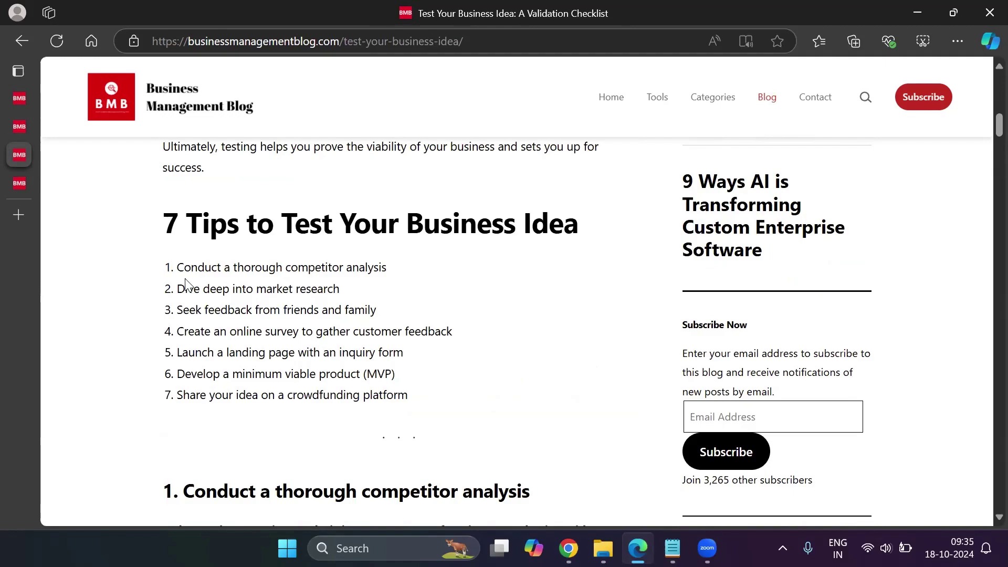
scroll(529, 338, "down", 1)
scroll(491, 310, "down", 8)
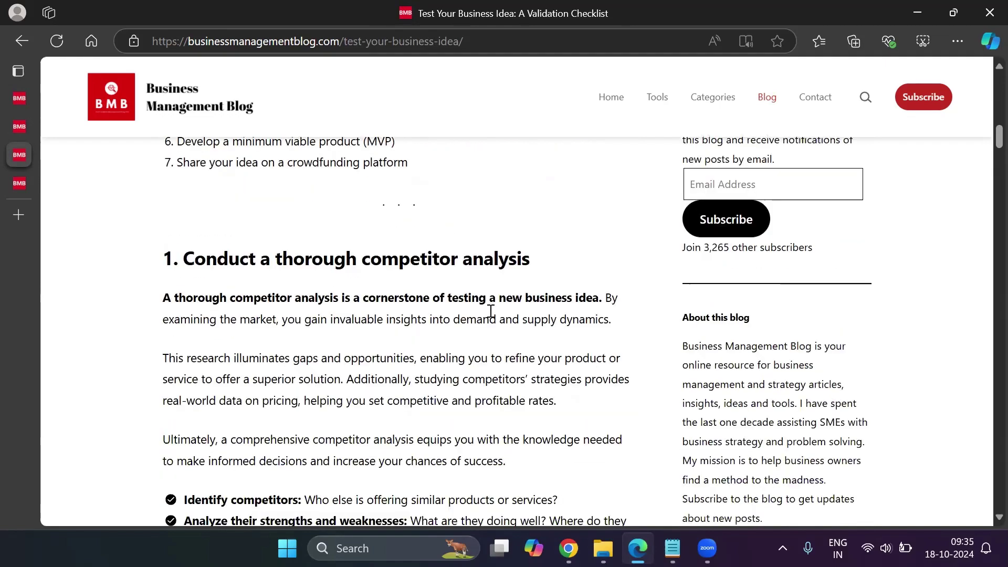
scroll(492, 317, "up", 5)
scroll(491, 316, "up", 3)
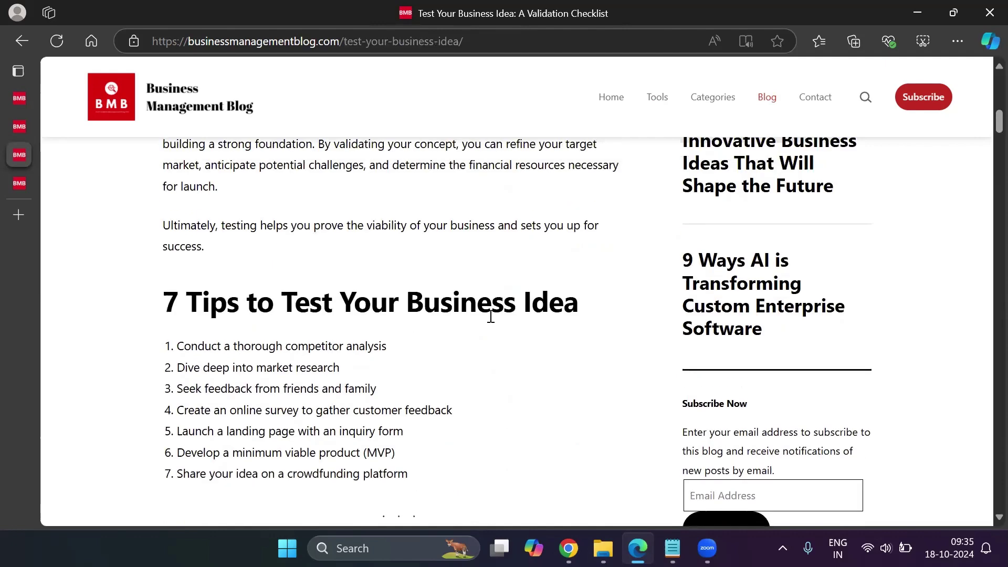
scroll(491, 317, "down", 2)
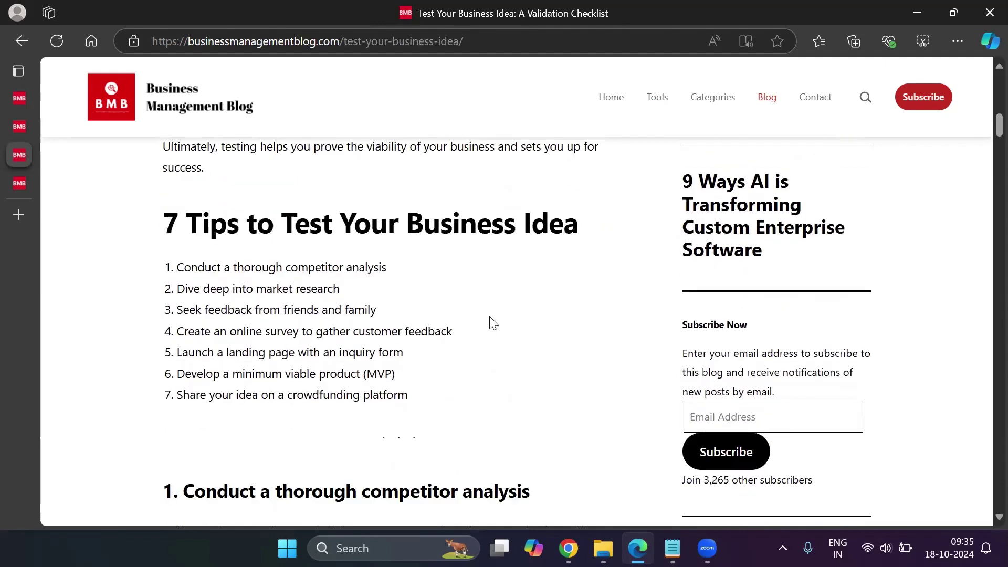
left_click(569, 549)
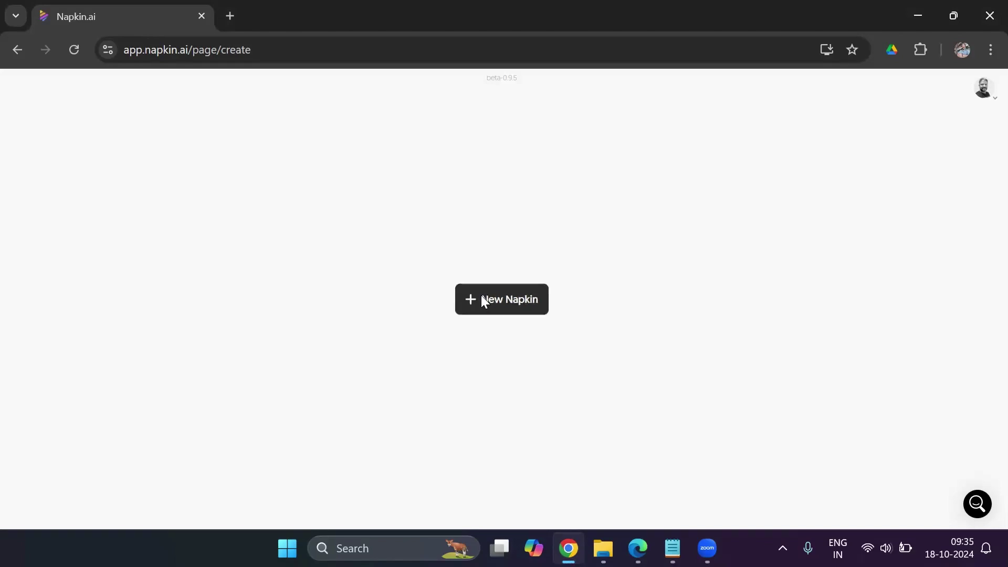
Create a blank Untitled napkin, then return to the business-idea article in Edge
mouse_move(483, 303)
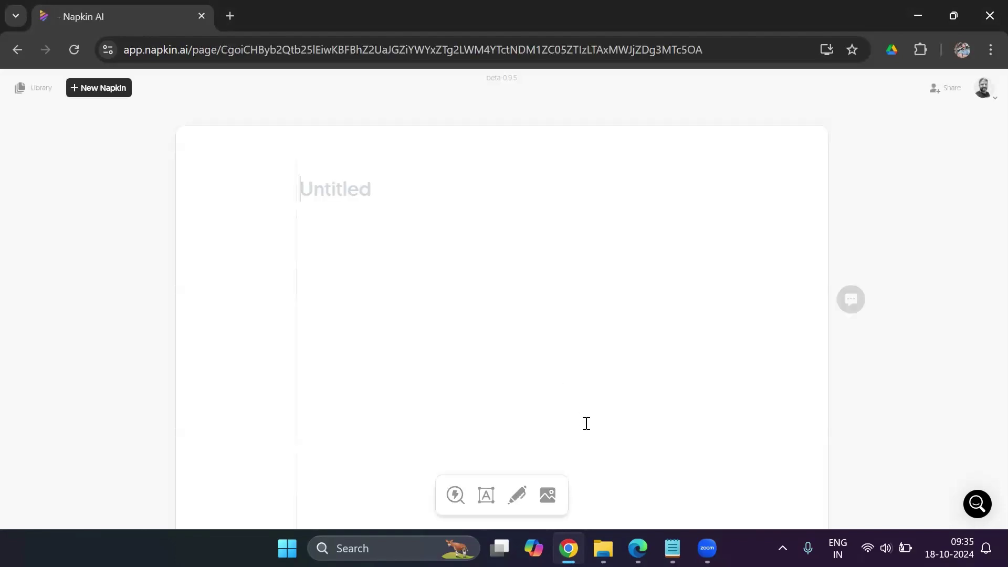
left_click(638, 548)
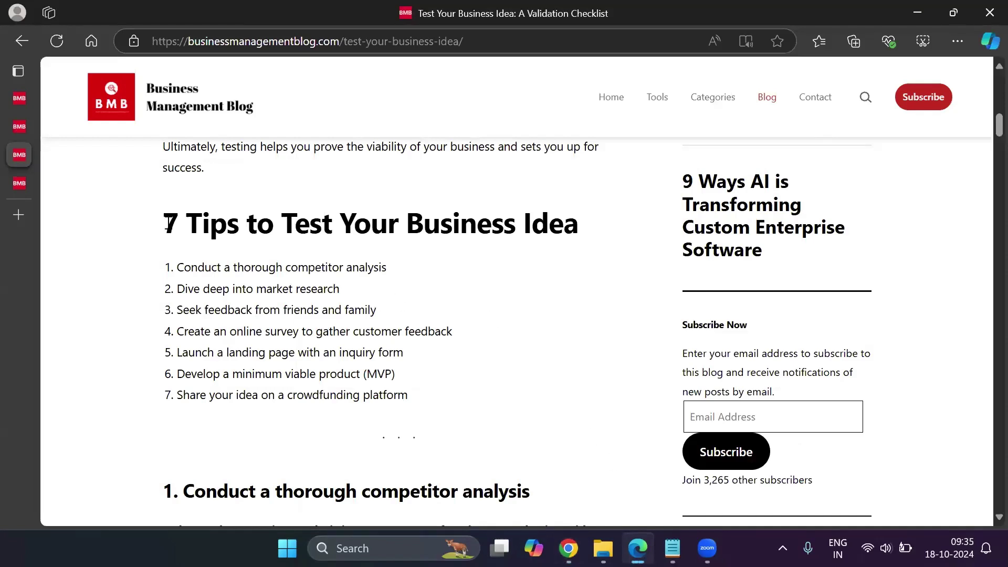
Copy the '7 Tips to Test Your Business Idea' heading and its seven tips, then return to the napkin
left_click_drag(164, 223, 451, 405)
left_click(524, 368)
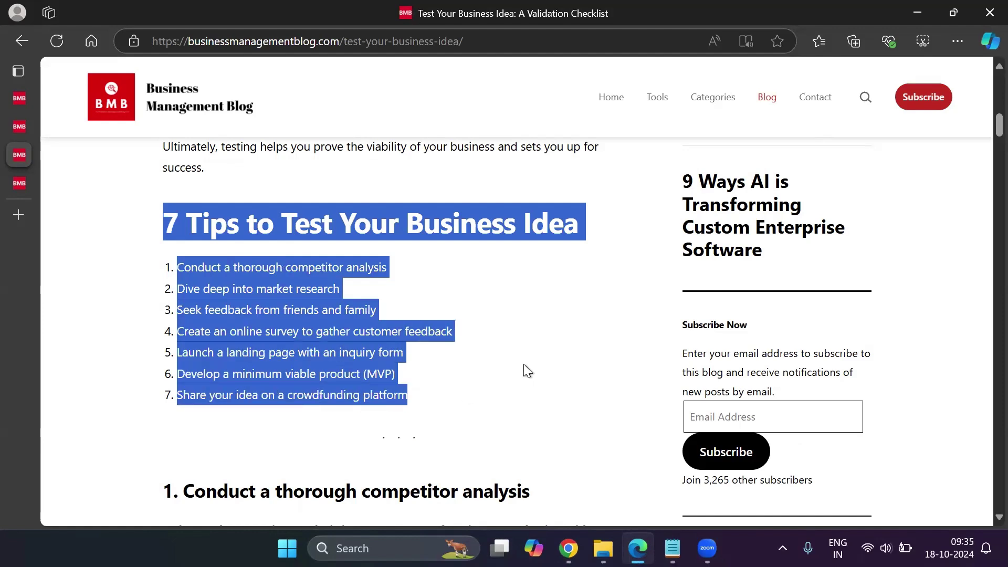
left_click(568, 548)
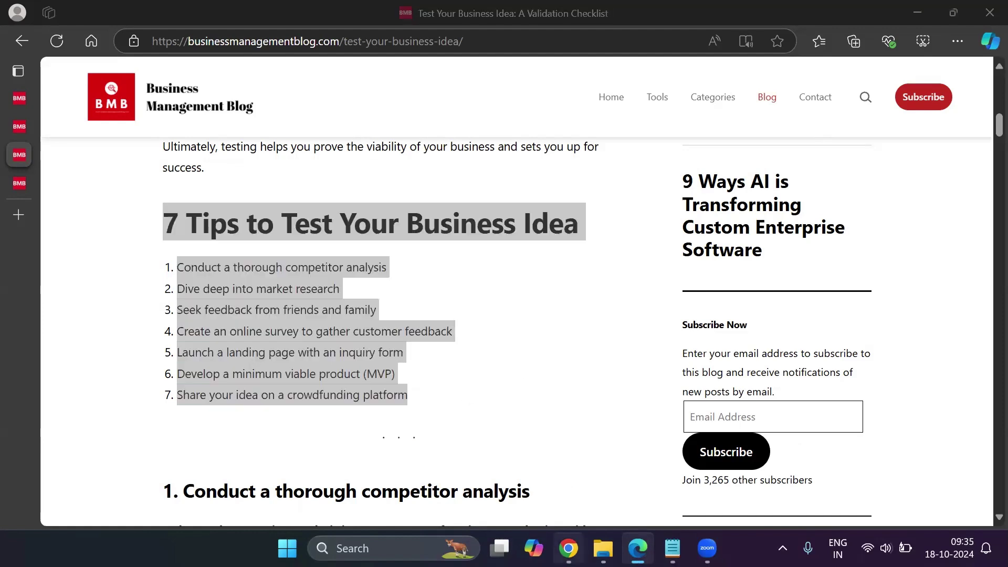
Paste the heading and tips into the napkin and generate a 'How to test a business idea?' visual from them
type("7 Tips to Test Your Business Idea 1. Conduct a thorough competitor analysis 2. Dive deep into market research 3. Seek feedback from friends and family 4. Create an online survey to gather customer feedback 5. Launch a landing page with an inquiry form 6. Develop a minimum viable product (MVP) 7. Share your idea on a crowdfunding platform")
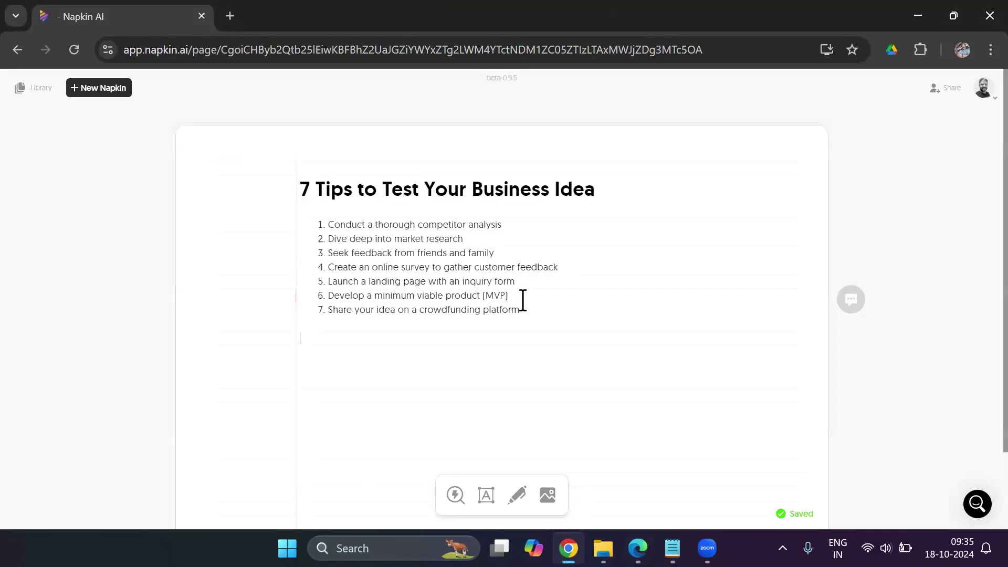
left_click_drag(300, 187, 555, 307)
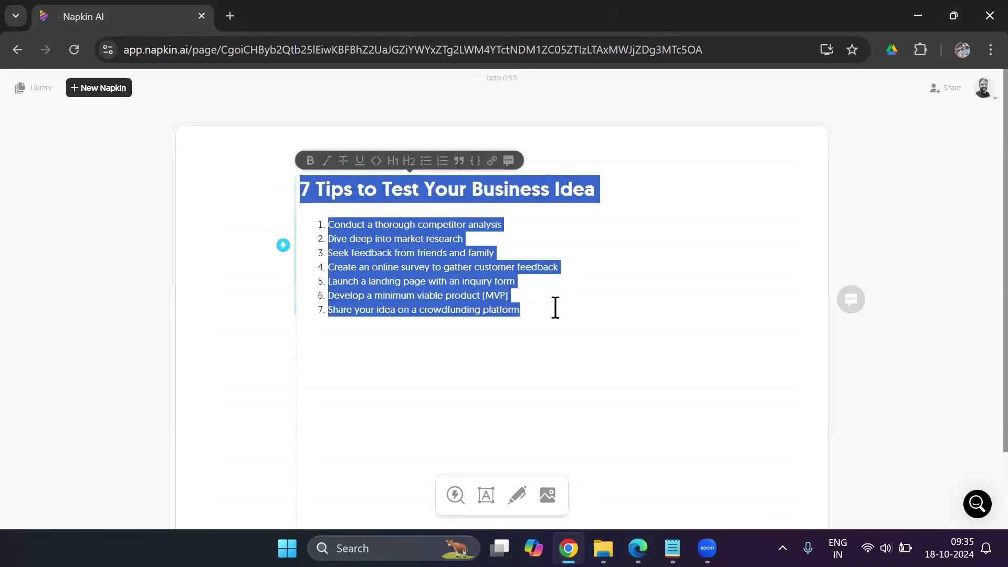
left_click(283, 245)
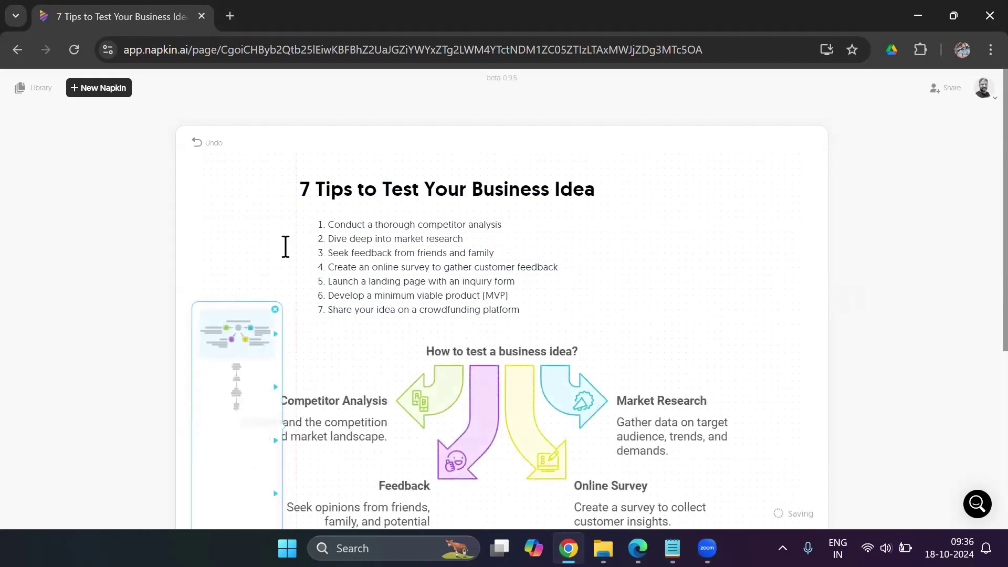
Preview the timeline and hand-drawn staircase styles, ending on the colourful mind map
scroll(827, 326, "down", 3)
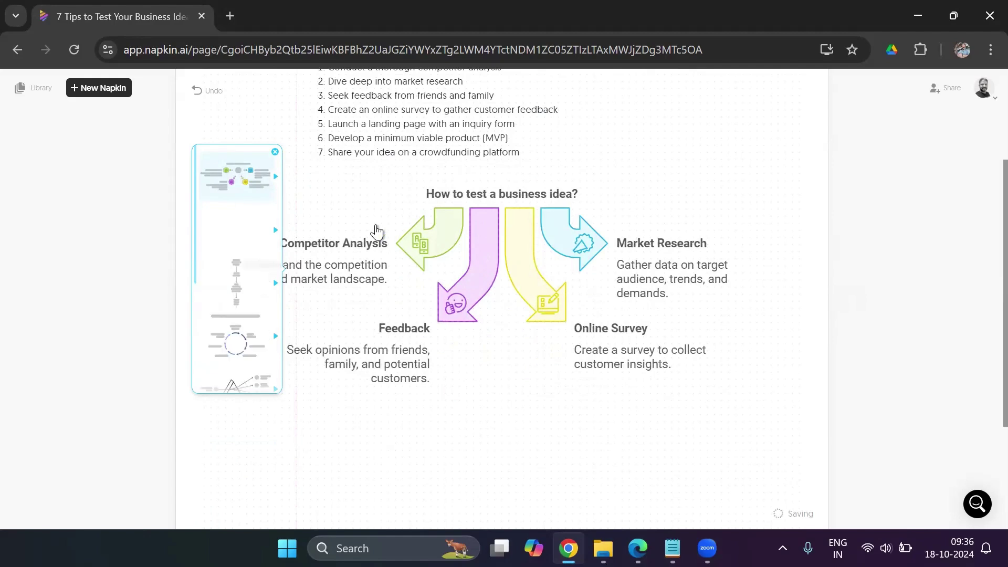
left_click(248, 232)
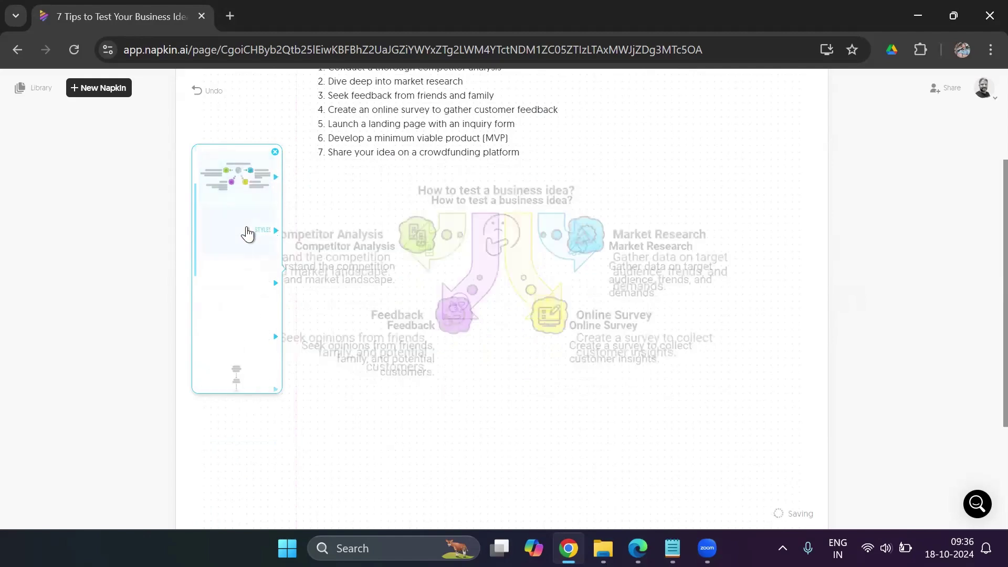
left_click(247, 231)
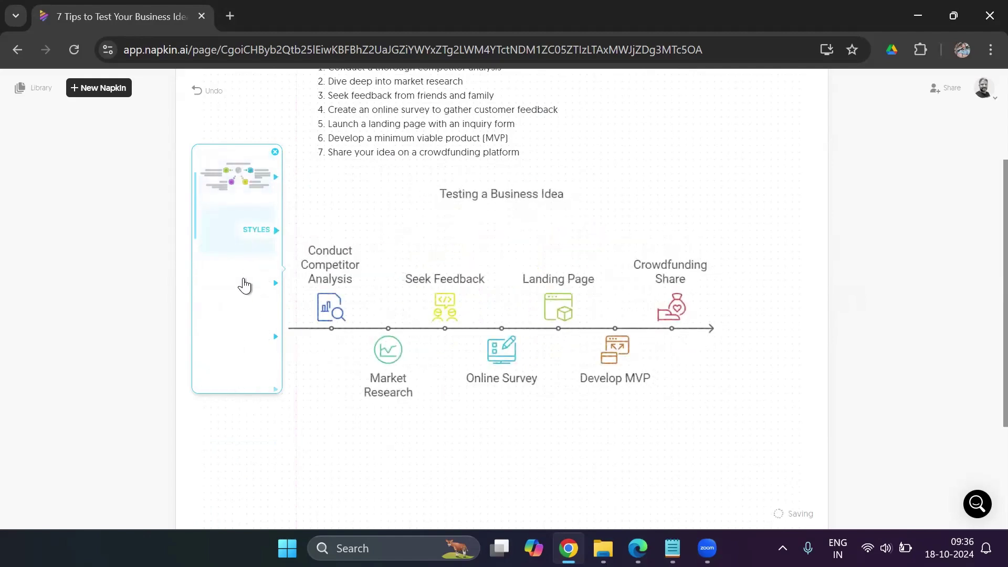
left_click(250, 283)
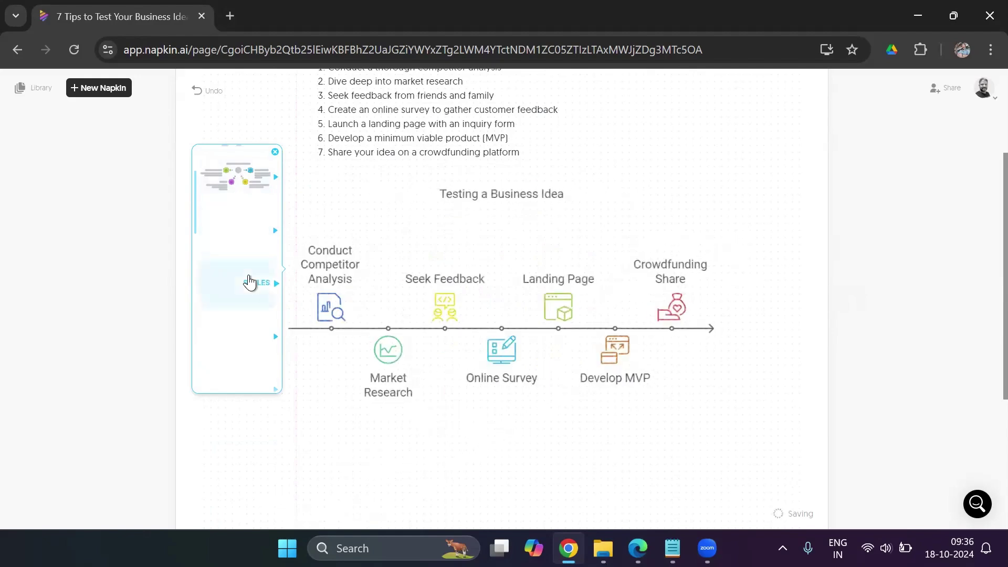
left_click(242, 247)
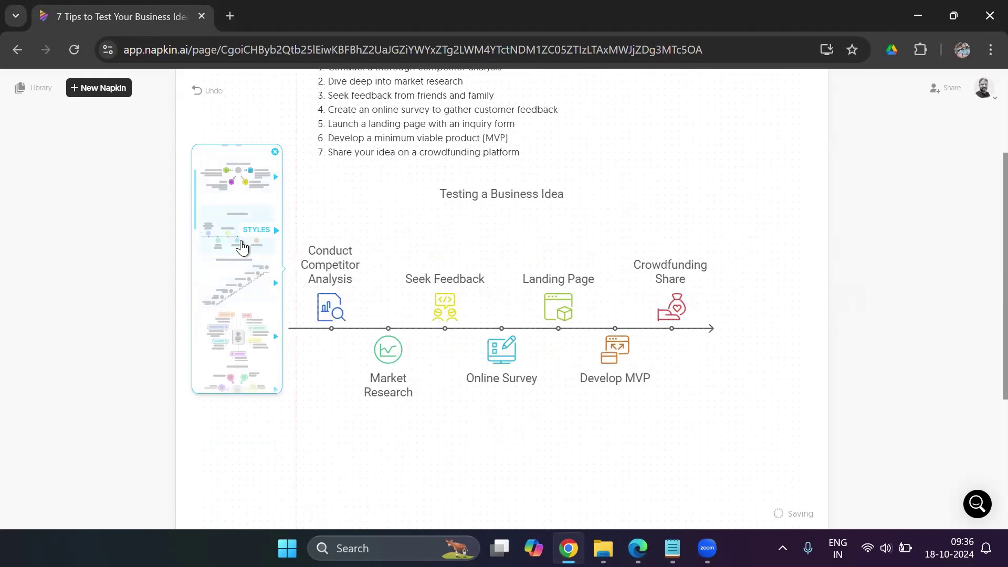
left_click(233, 287)
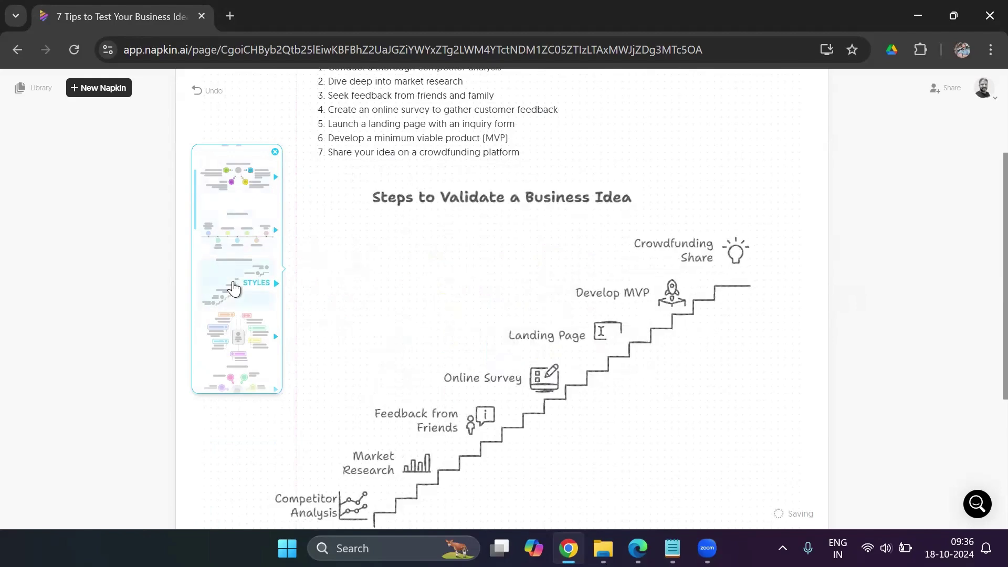
left_click(234, 346)
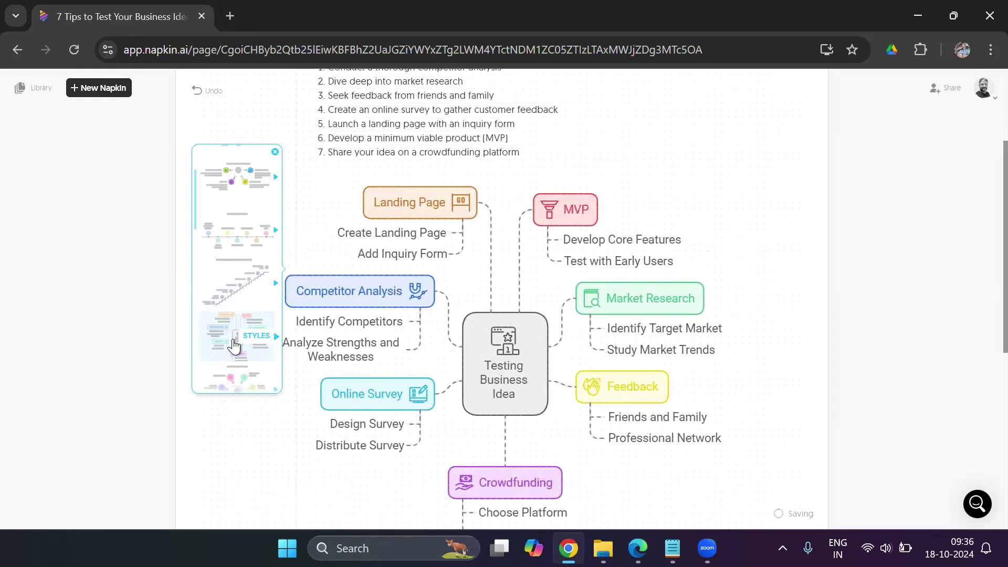
Preview radial, radial-arrow, temple pillars, vertical flow and iterative cycle layouts for the tips
scroll(234, 347, "down", 3)
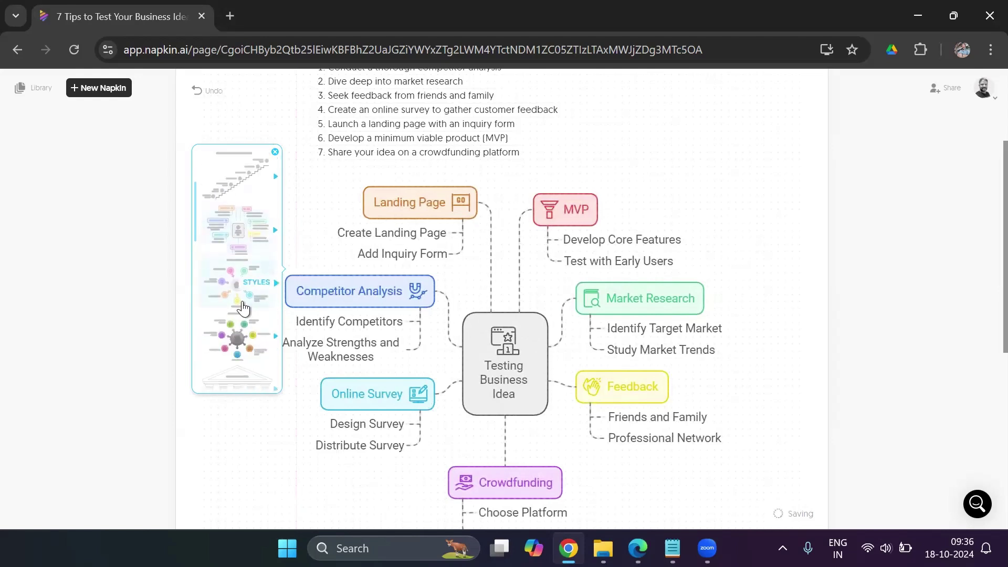
left_click(244, 301)
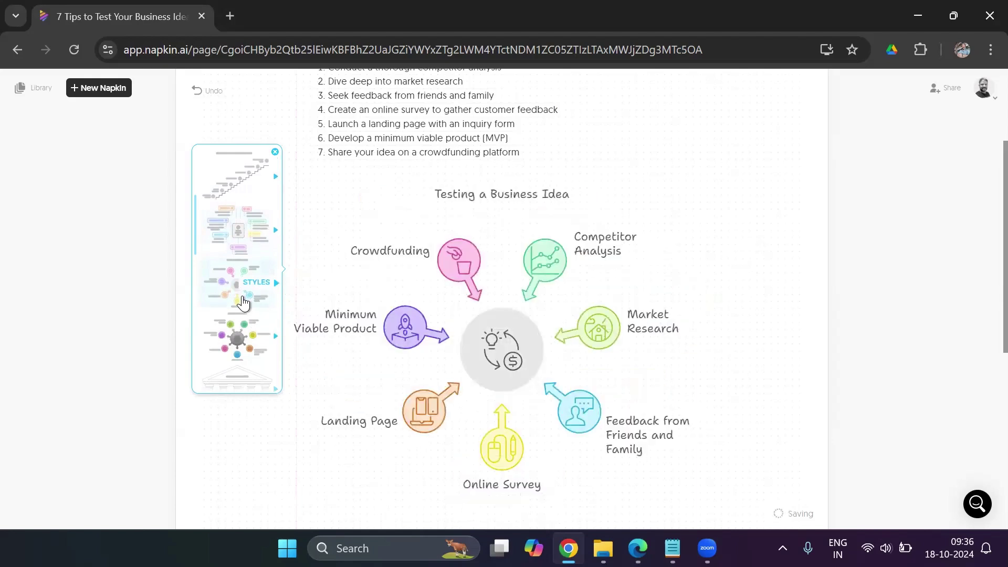
left_click(238, 334)
scroll(238, 336, "down", 2)
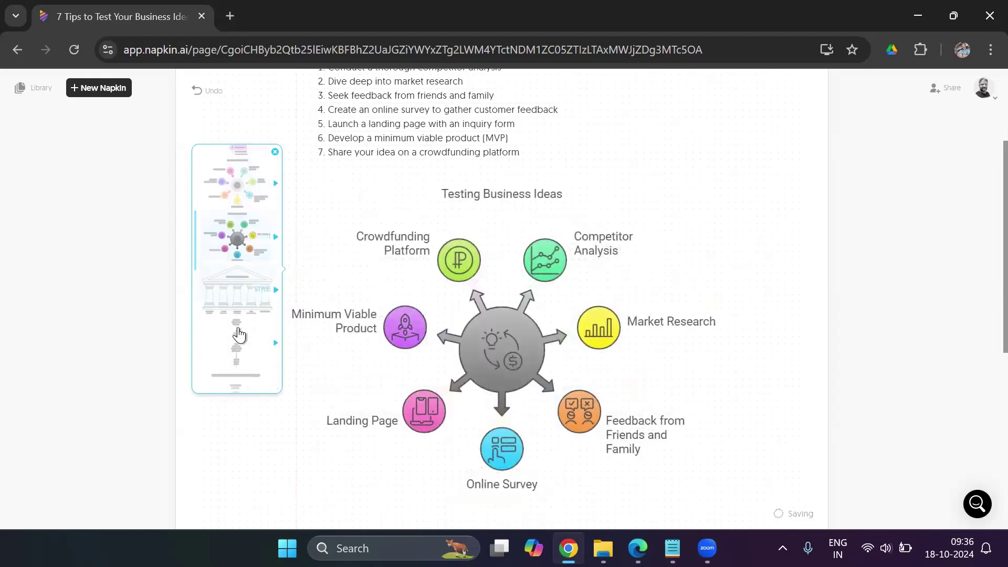
left_click(235, 321)
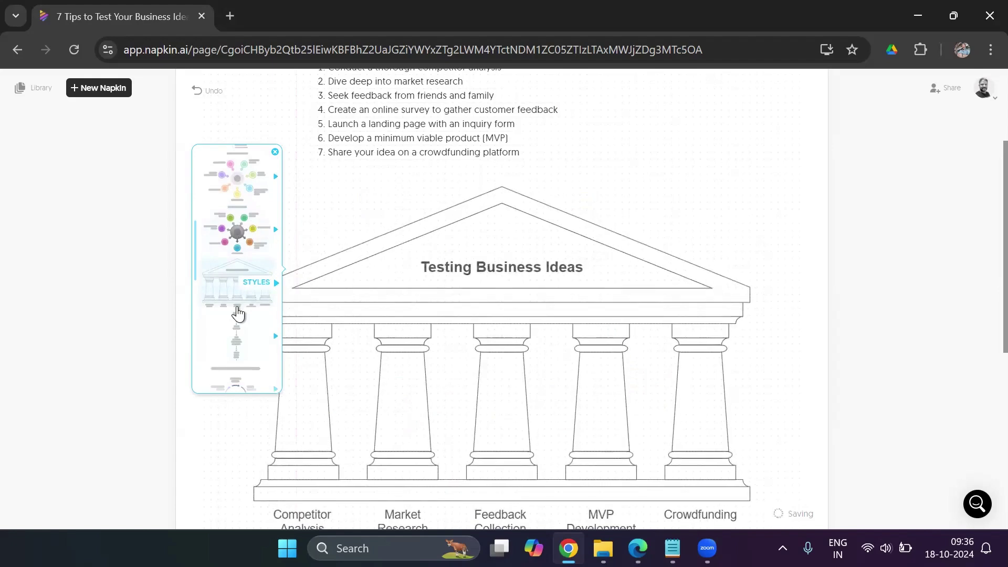
left_click(237, 318)
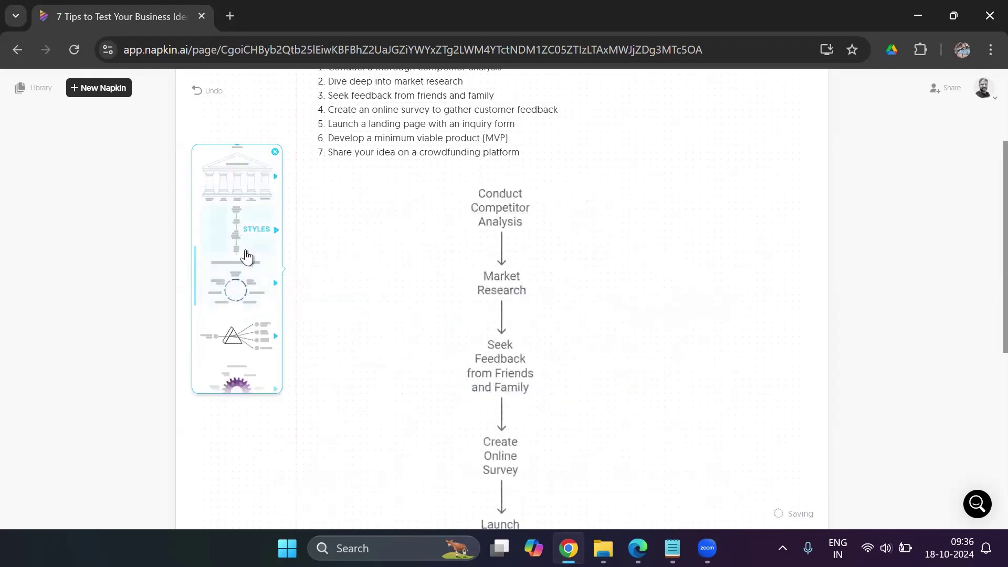
left_click(244, 288)
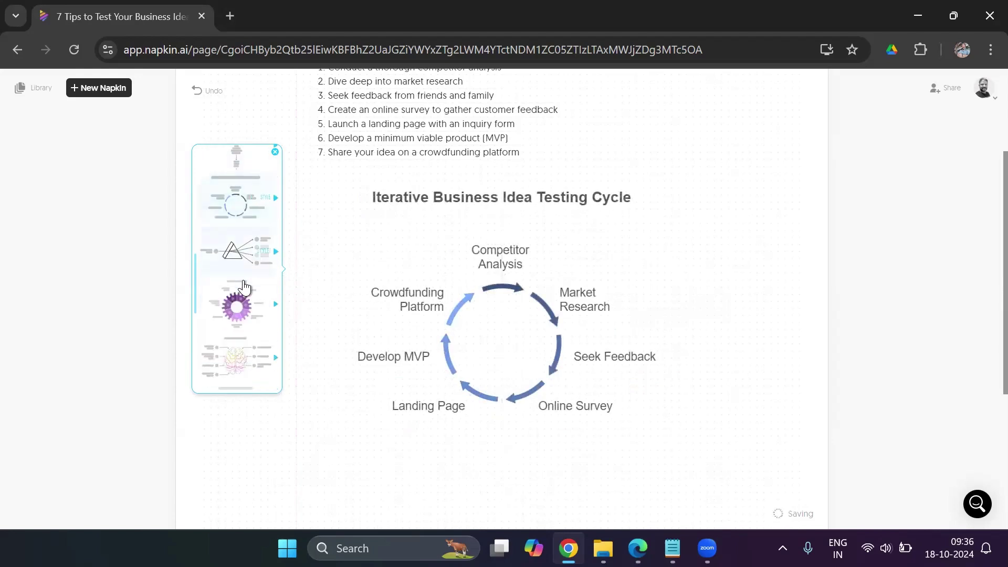
scroll(245, 288, "down", 1)
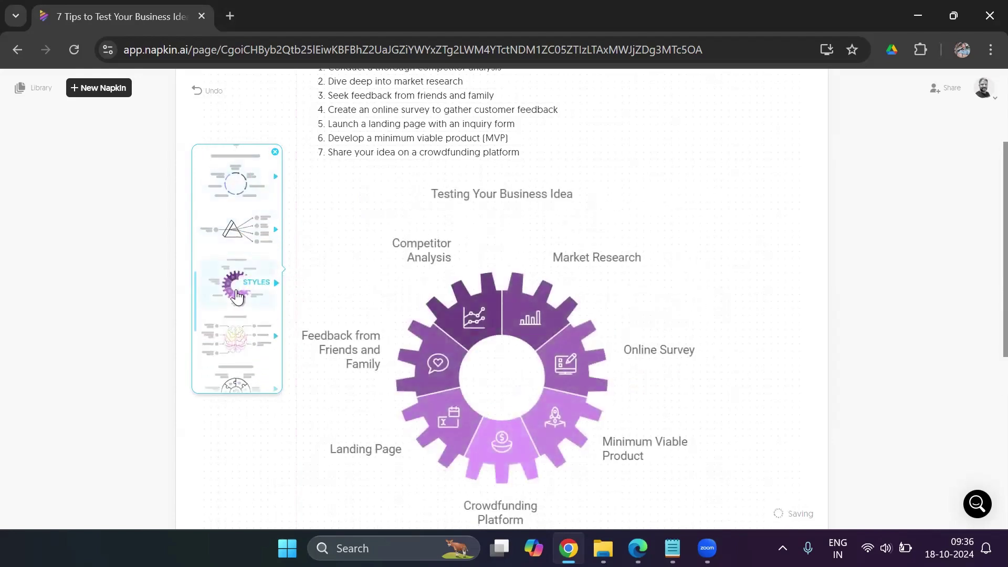
scroll(241, 294, "up", 3)
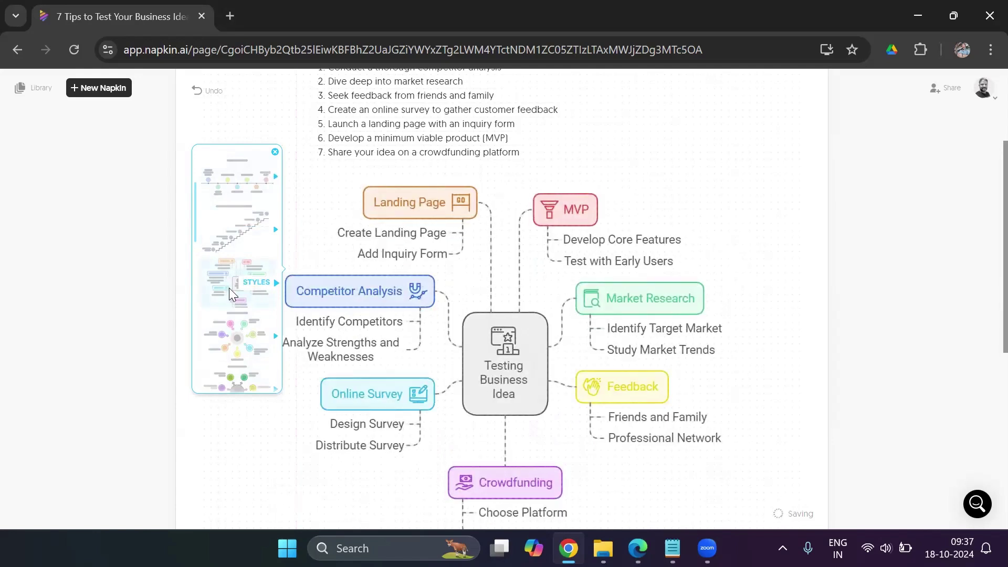
Show the mind-map style's variants and apply the first one
left_click(229, 288)
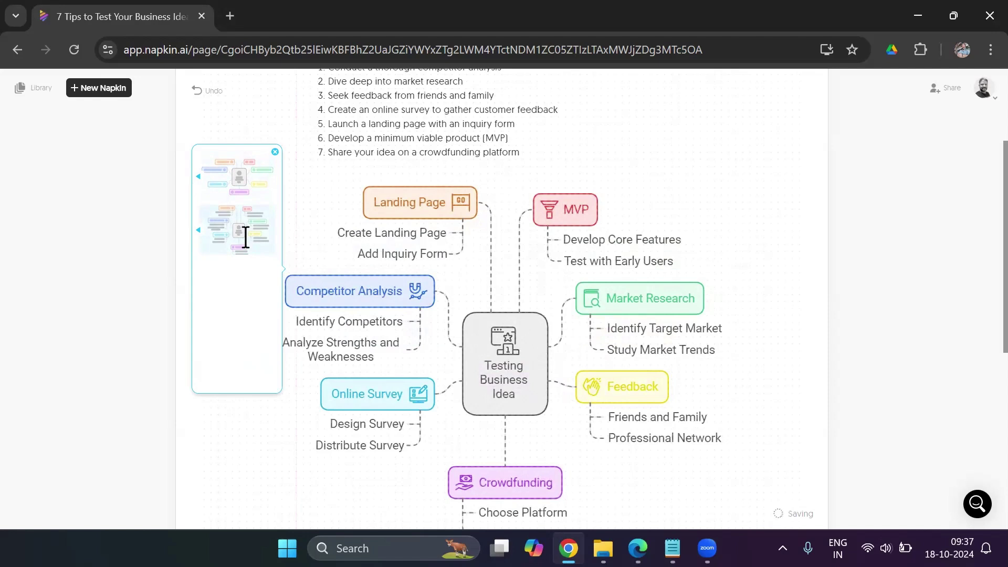
left_click(465, 244)
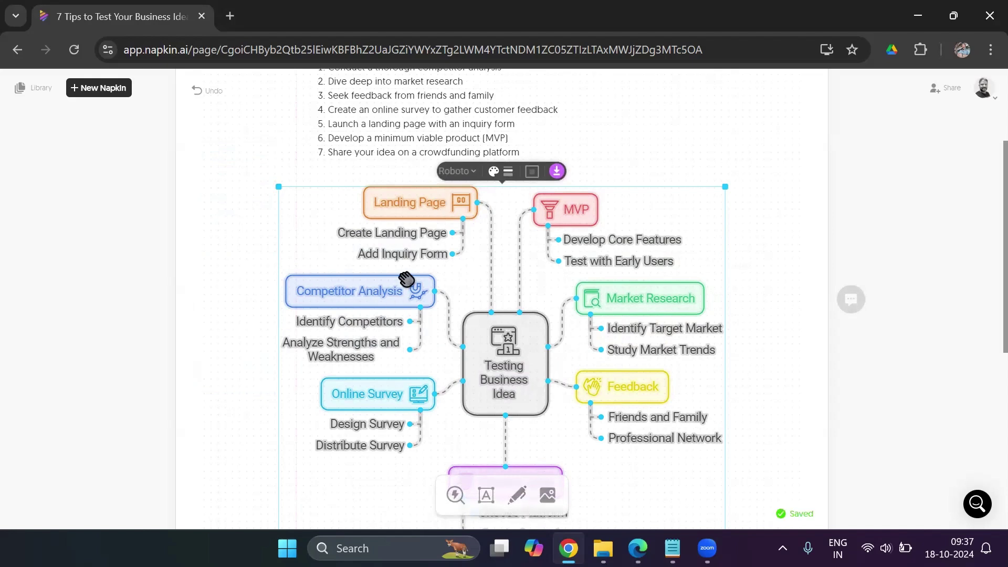
Download the mind map as a PNG and open napkin-selection.png from Chrome's downloads
left_click(557, 171)
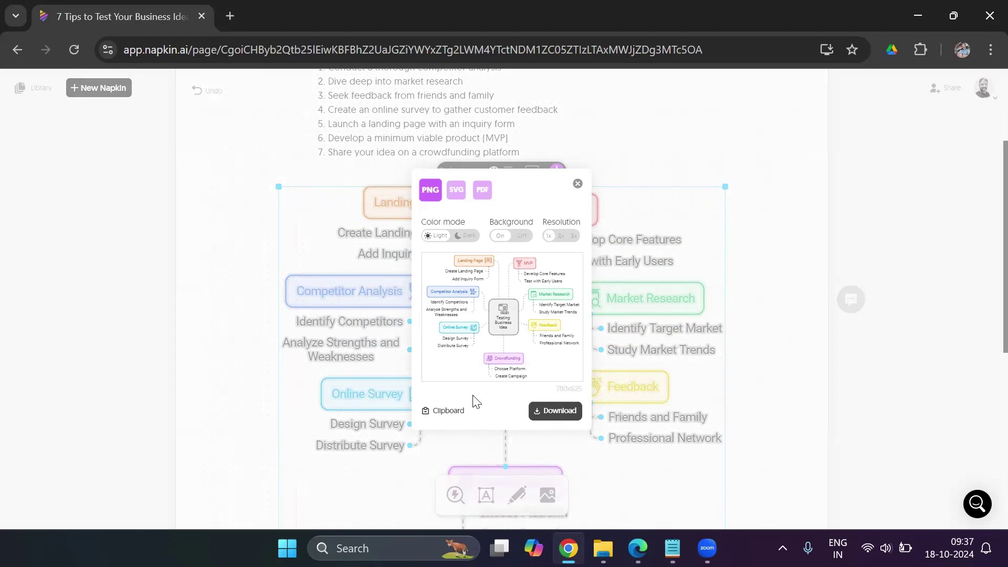
left_click(558, 413)
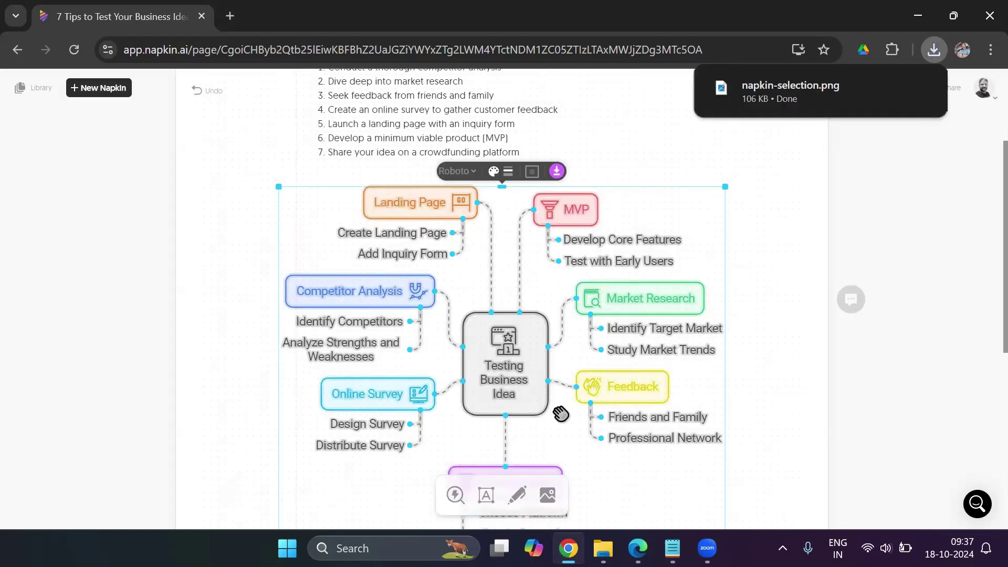
mouse_move(796, 91)
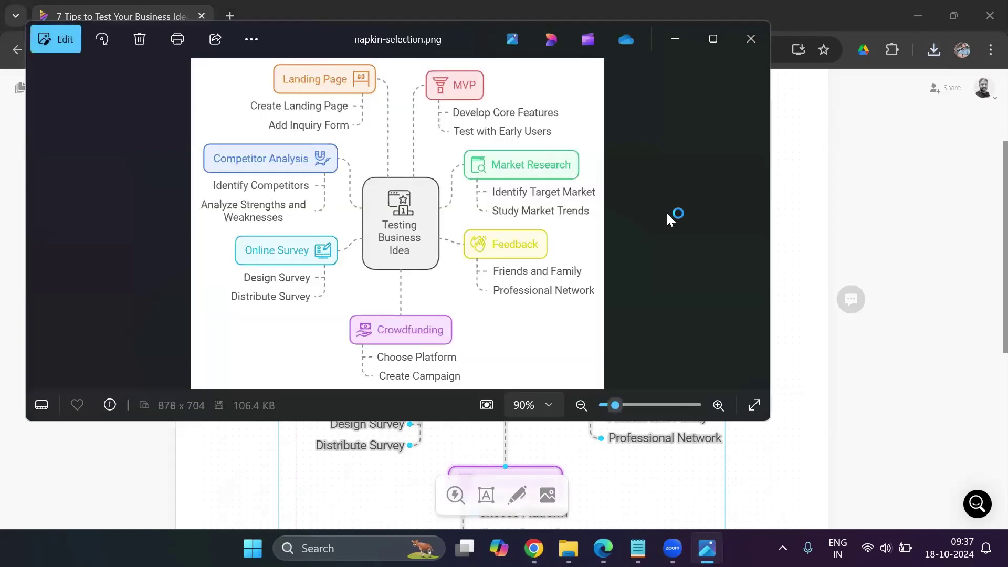
Maximize the Photos window to view the exported mind map, then return to Chrome's Napkin tab
left_click(713, 39)
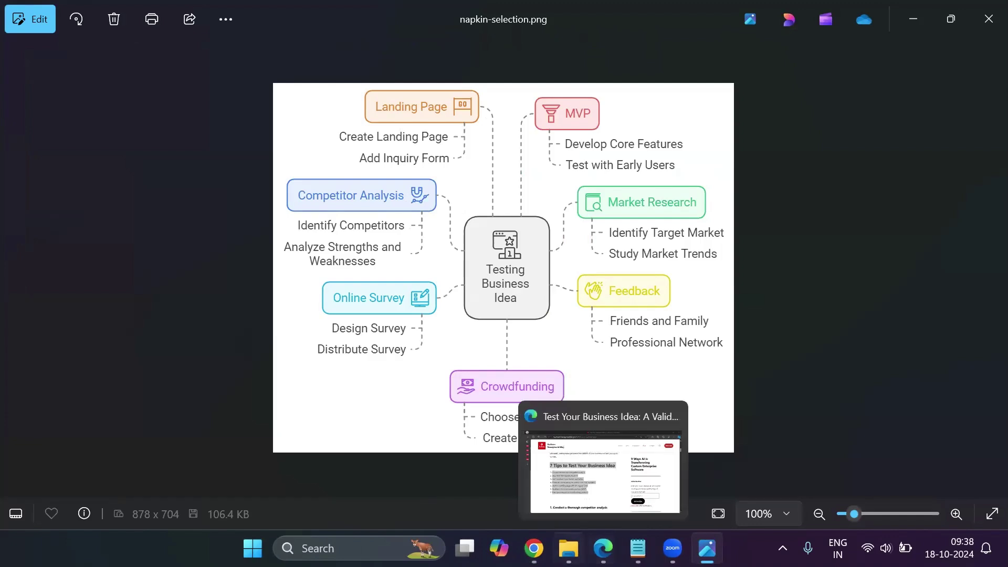
left_click(534, 548)
Deselect the diagram and open napkin.ai in a new Incognito window
left_click(254, 151)
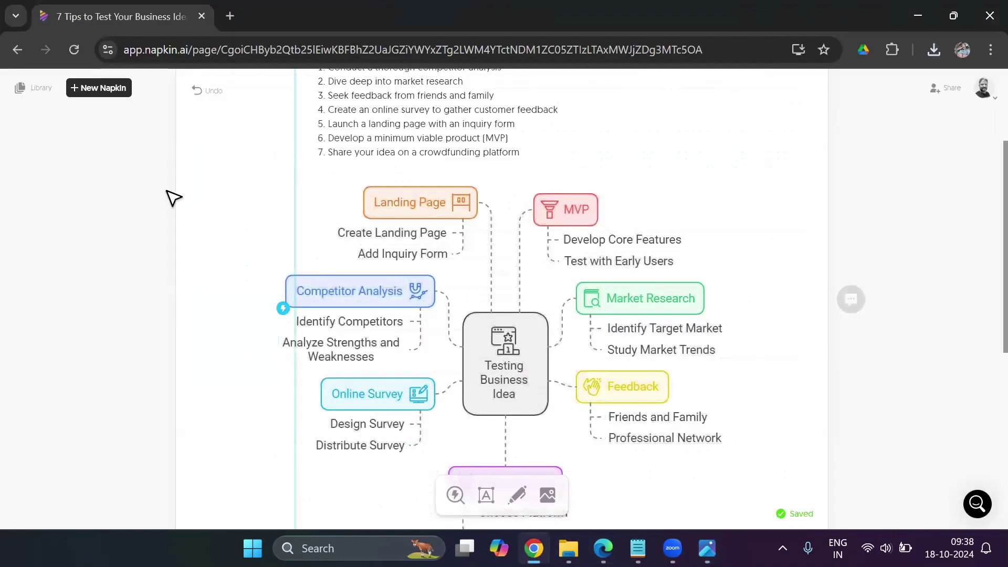
scroll(173, 198, "up", 3)
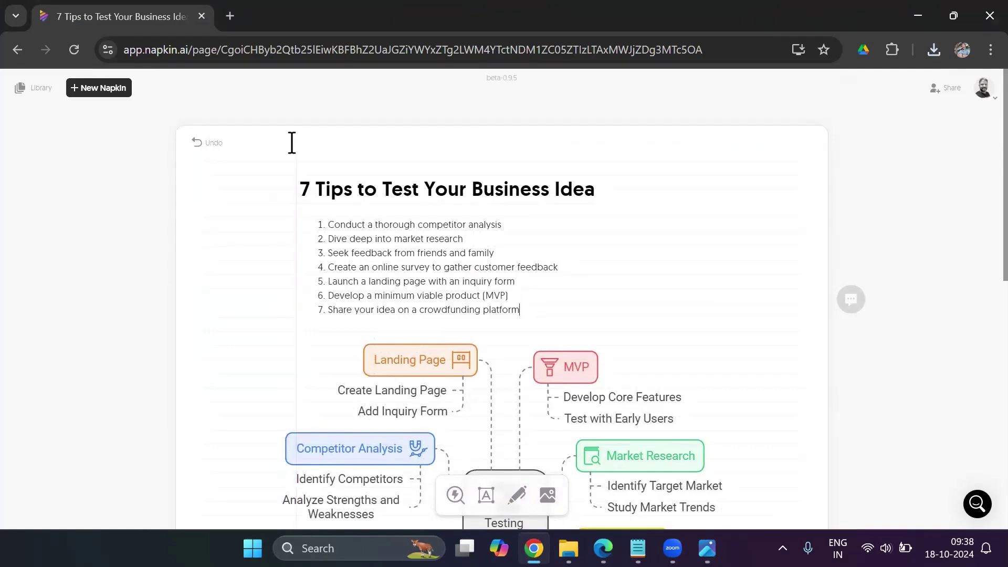
key("ctrl+shift+n")
type("napkin.ai")
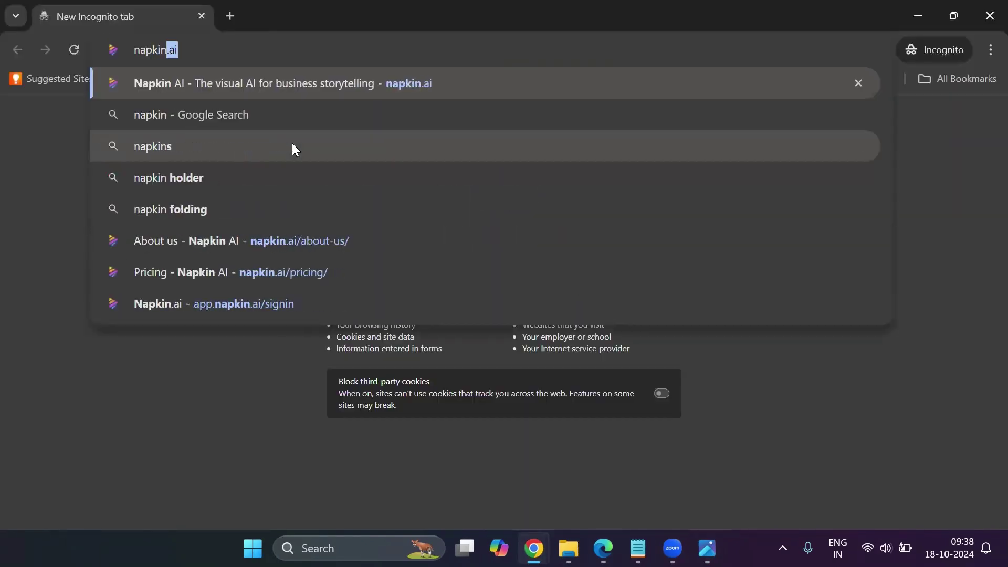
key("Return")
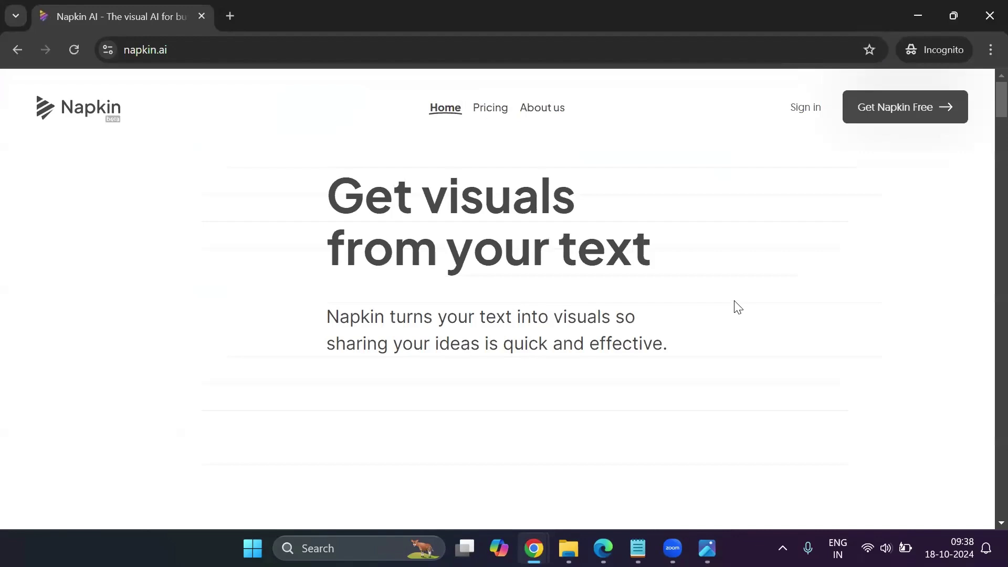
Scroll through Start by Pasting, Click to generate and Polish it up to the PNG/PDF/SVG export section
scroll(736, 264, "down", 2)
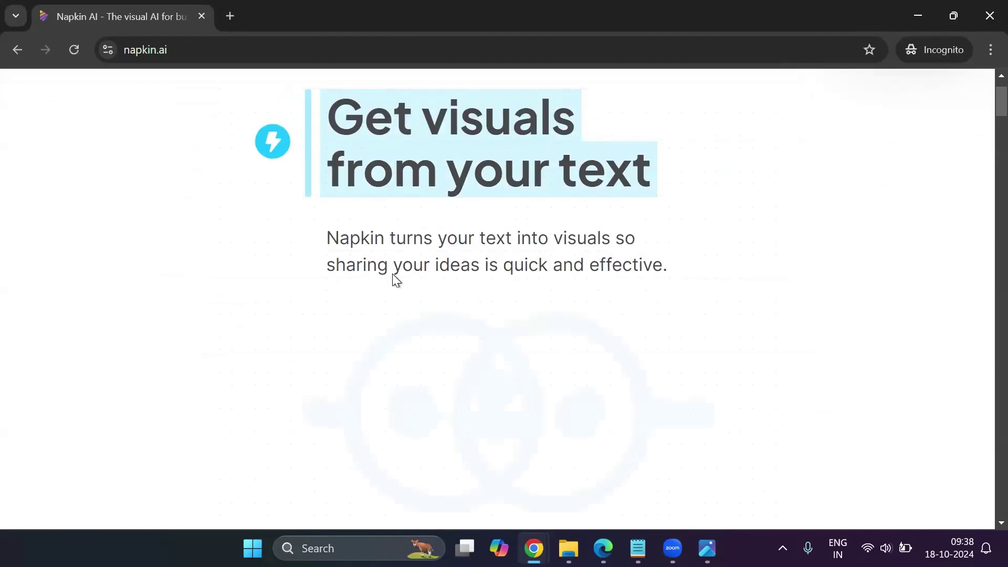
scroll(776, 292, "down", 3)
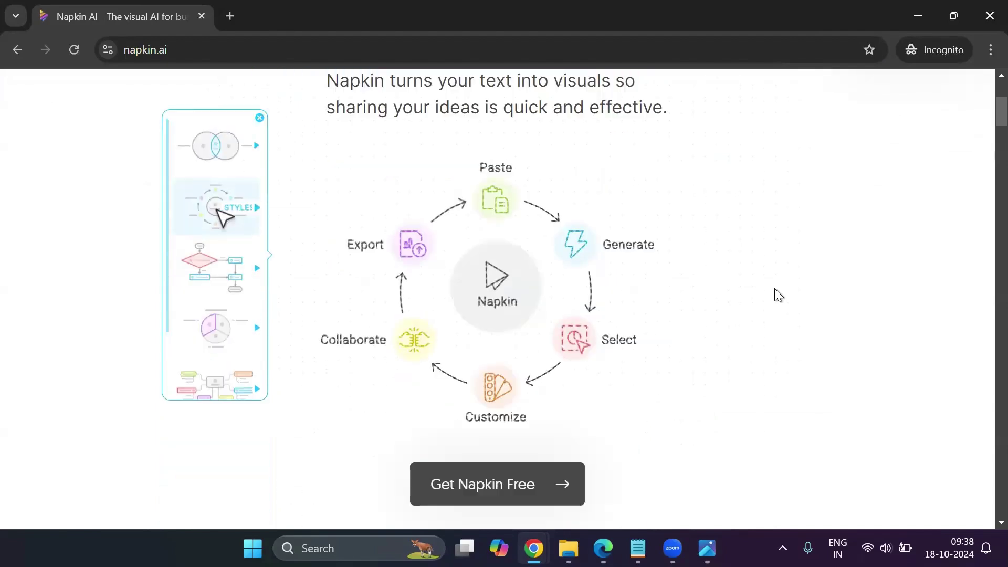
scroll(739, 269, "down", 8)
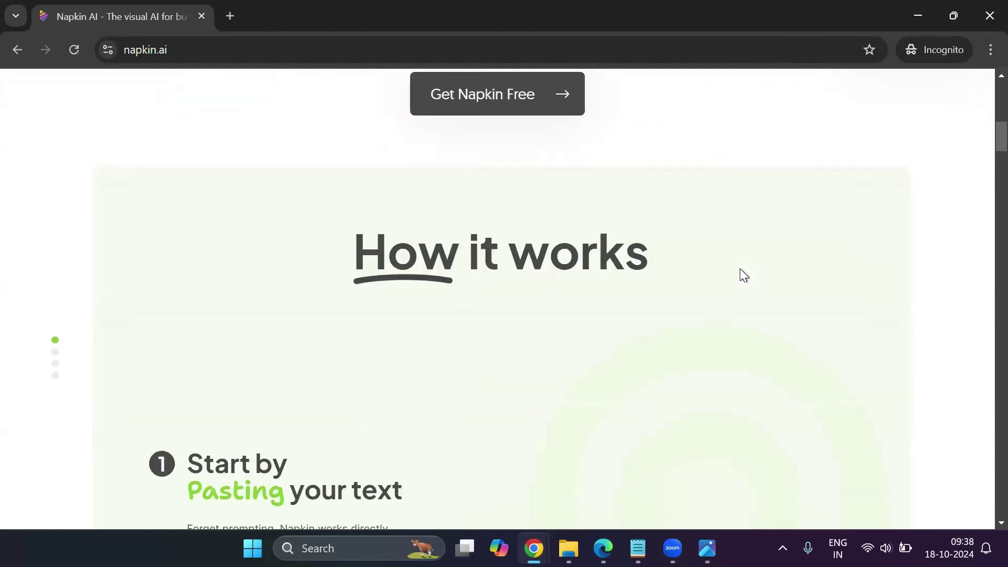
scroll(740, 269, "down", 3)
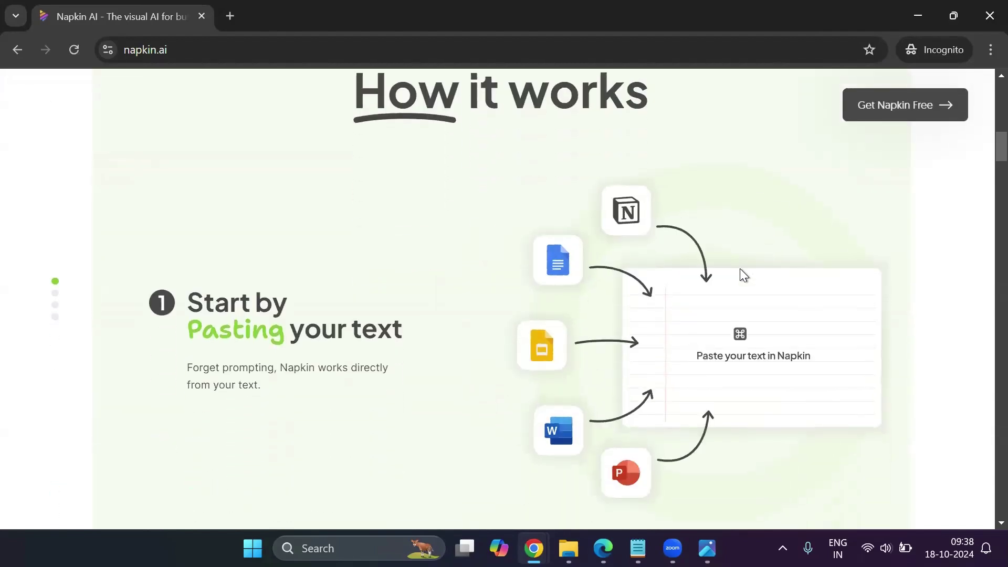
scroll(739, 269, "down", 5)
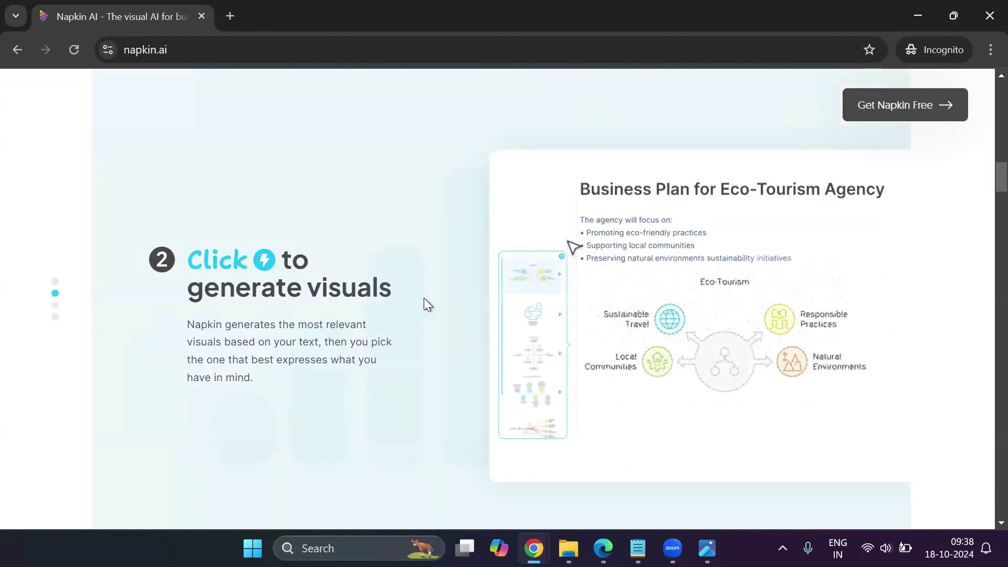
scroll(433, 284, "down", 3)
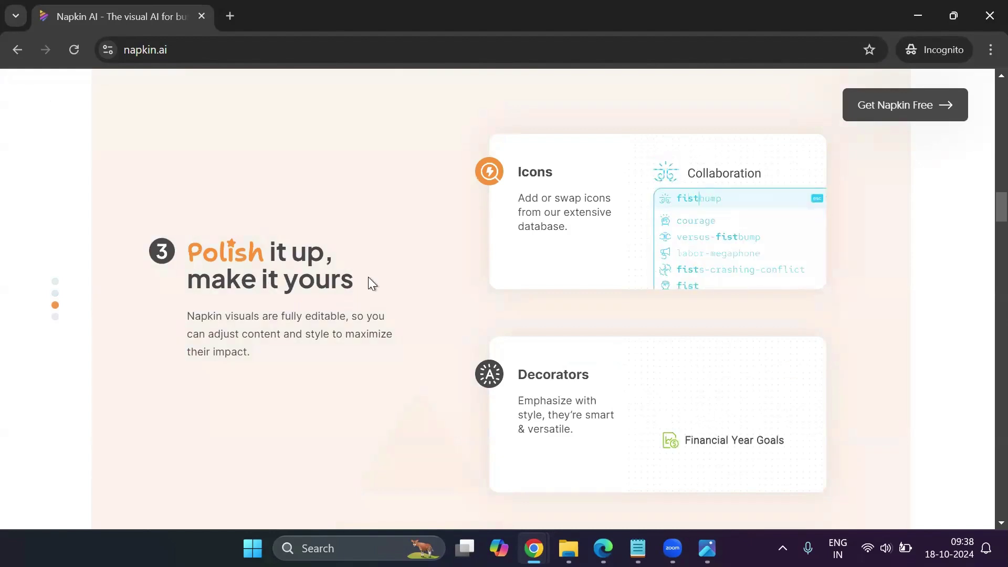
scroll(401, 275, "down", 10)
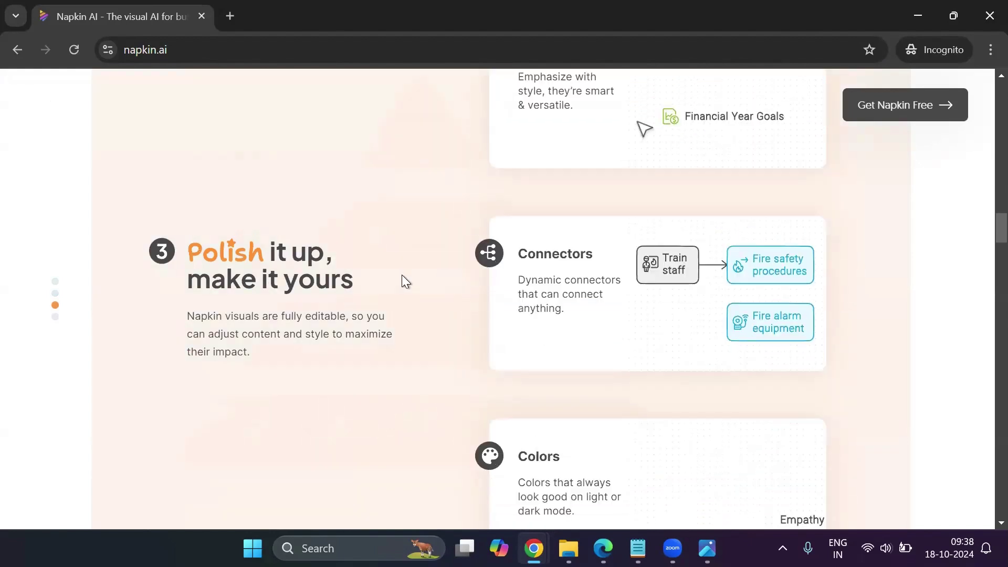
scroll(403, 277, "down", 8)
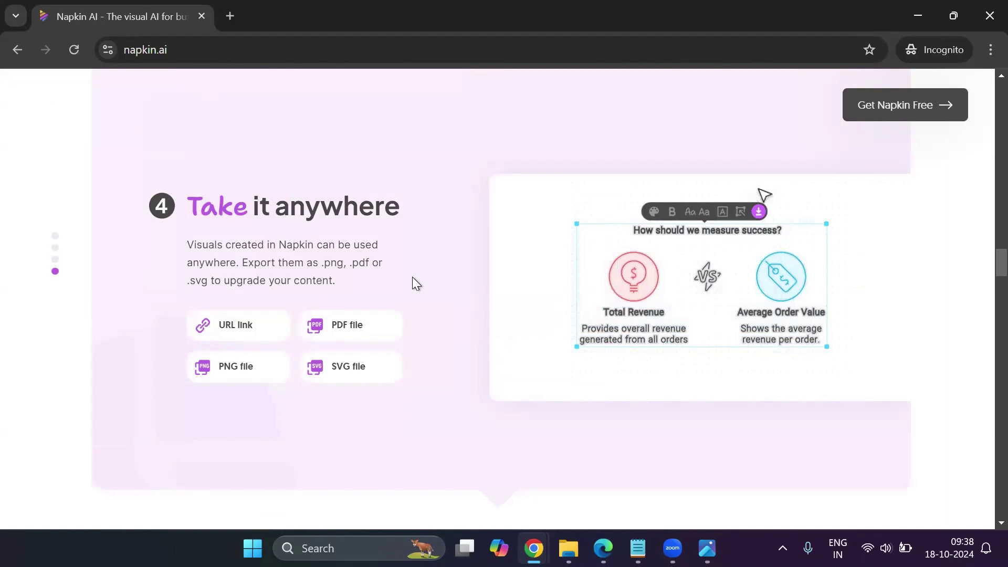
Scroll down to view the Use cases section, then back up to the 'Get visuals from your text' hero
scroll(415, 279, "down", 3)
scroll(418, 287, "down", 5)
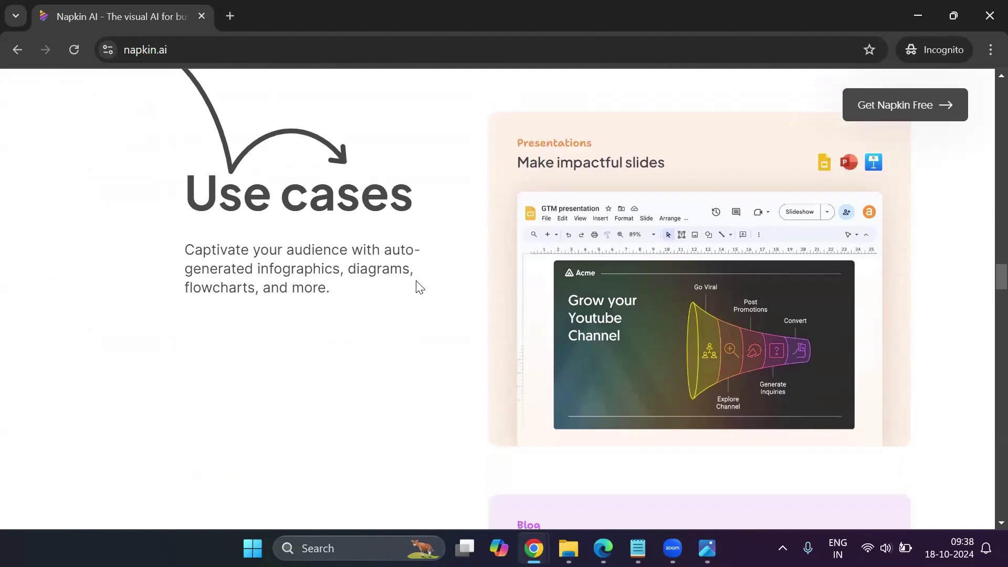
scroll(446, 321, "up", 14)
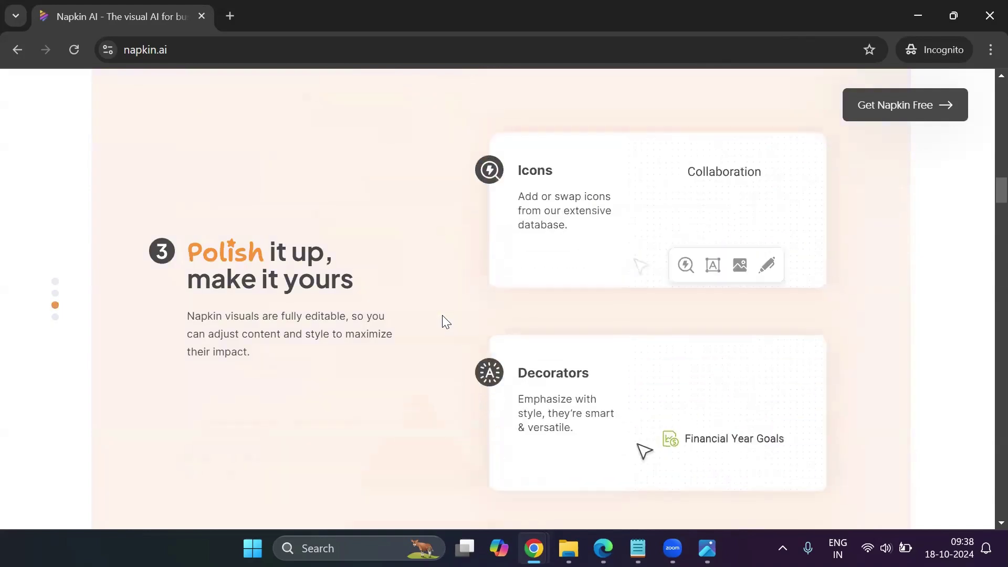
scroll(442, 315, "up", 4)
scroll(443, 315, "up", 7)
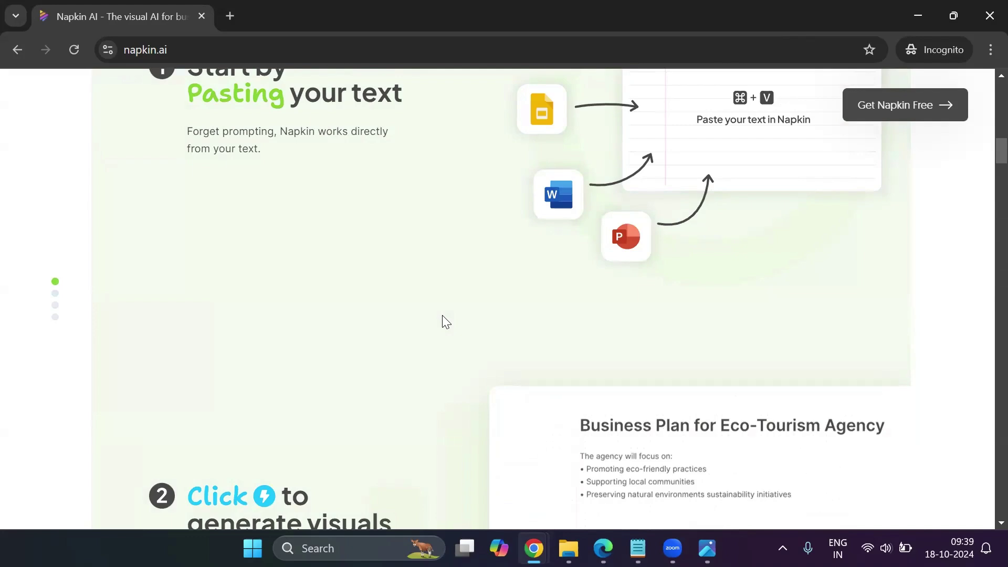
scroll(446, 321, "up", 15)
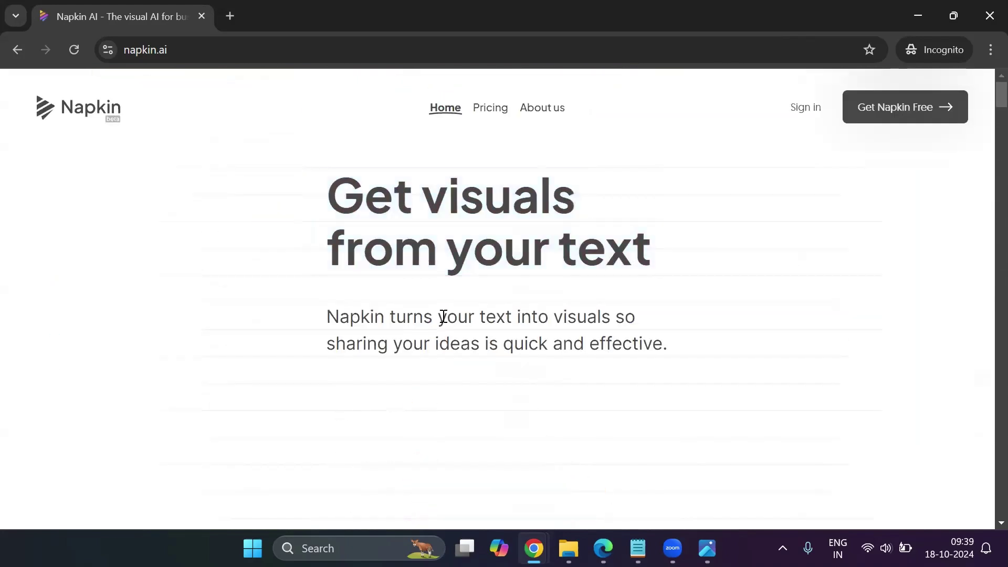